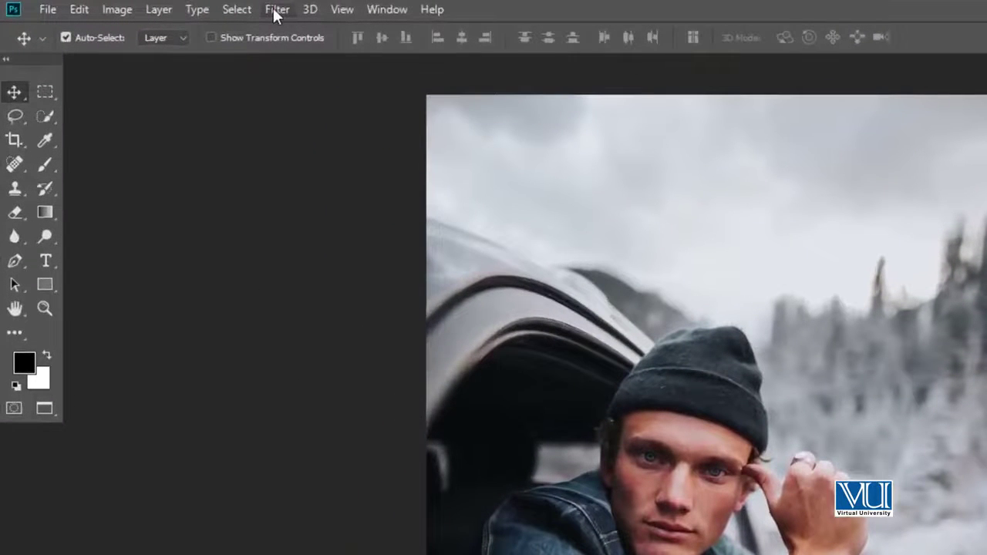
Step: Open the portrait photo in the Nik Collection filter Analog Efex Pro 2
left_click(276, 11)
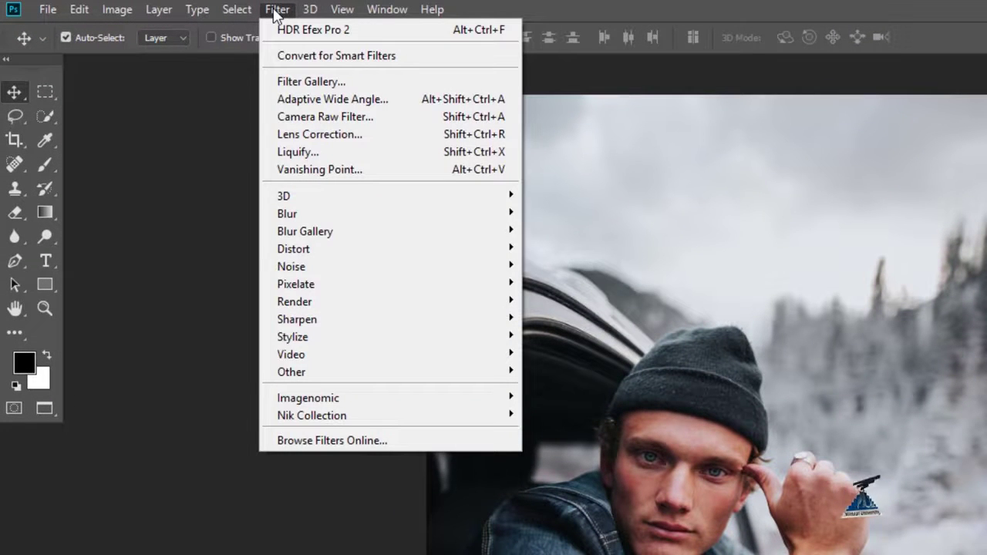
mouse_move(328, 420)
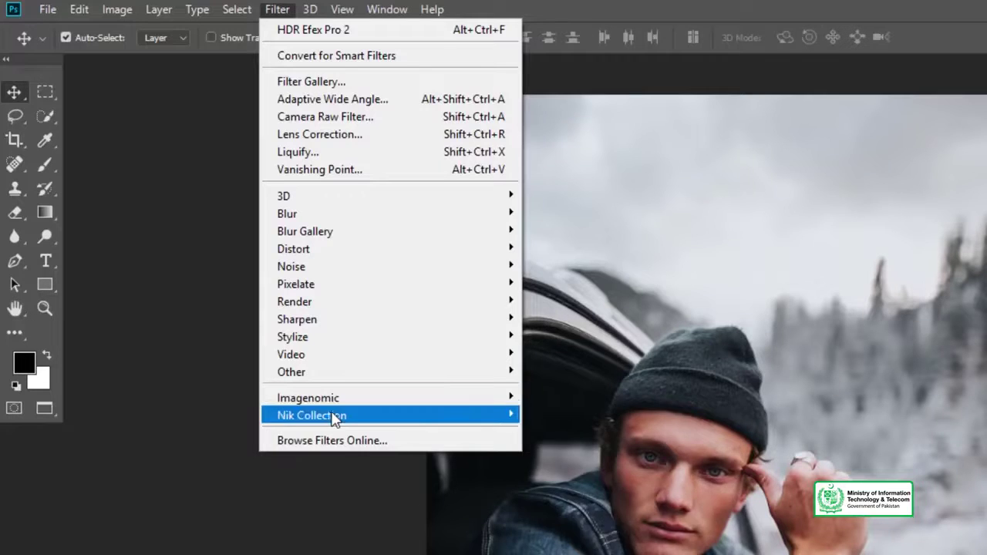
mouse_move(333, 419)
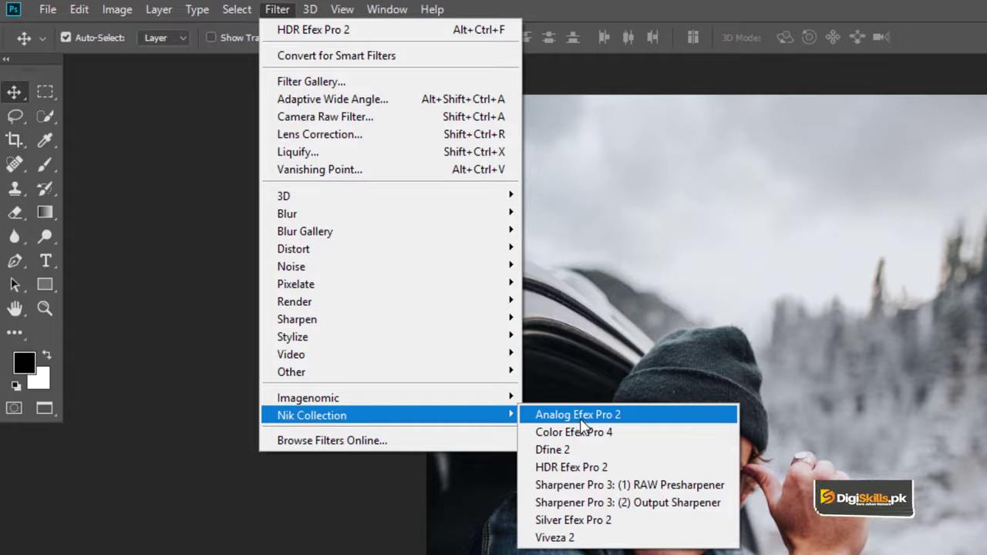
left_click(621, 417)
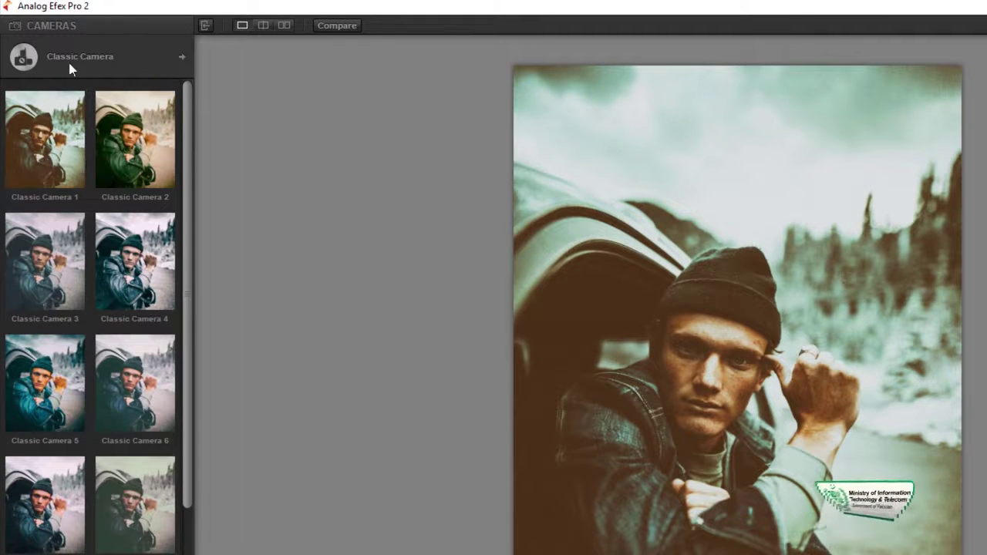
Step: Choose the Classic Camera tool combination and preview its presets 2, 4, 3, 5 and 6 on the portrait
left_click(183, 56)
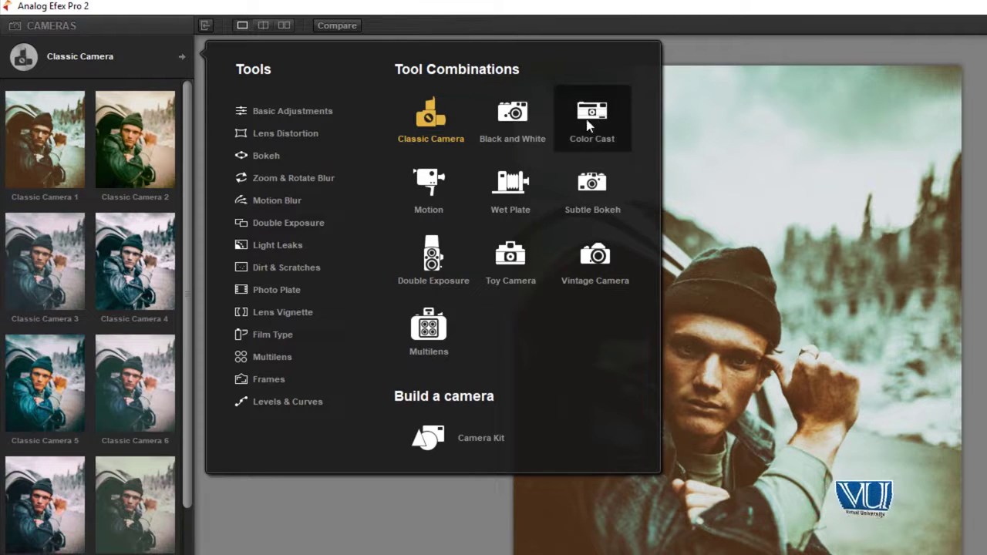
left_click(432, 137)
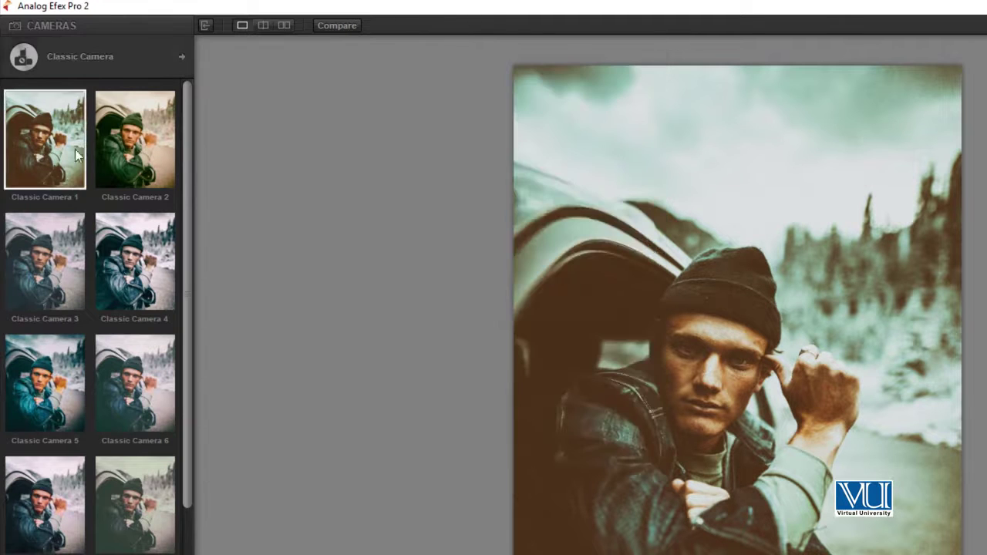
left_click(138, 144)
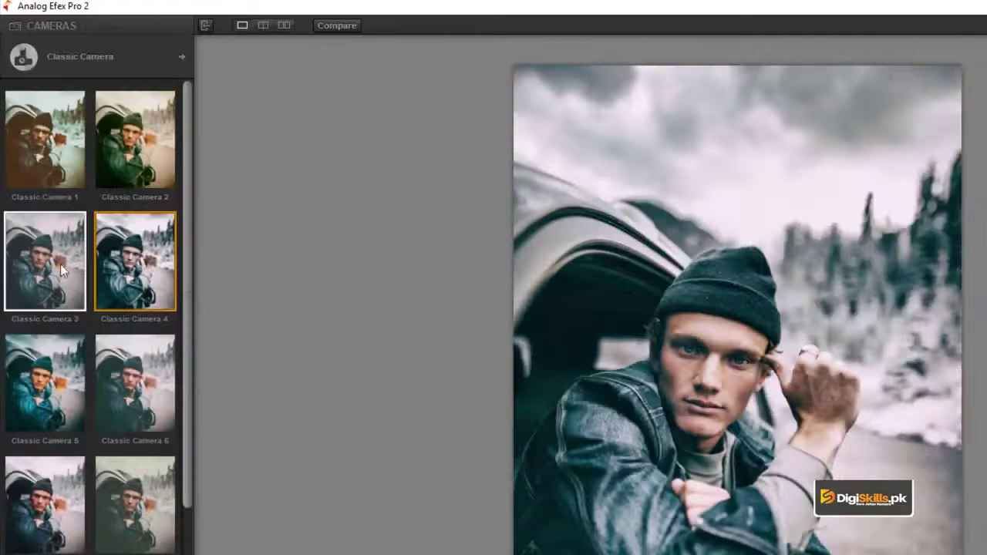
left_click(54, 279)
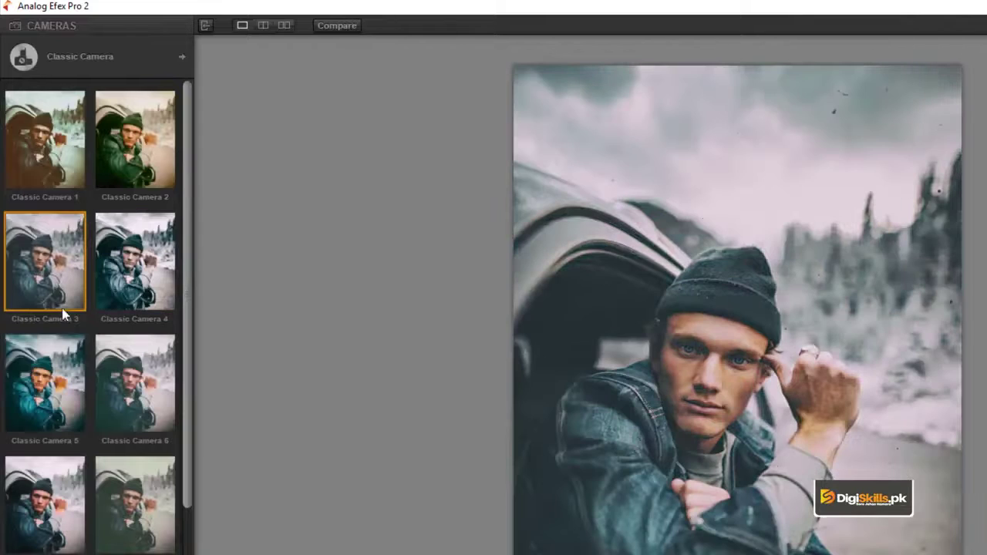
left_click(58, 365)
left_click(139, 373)
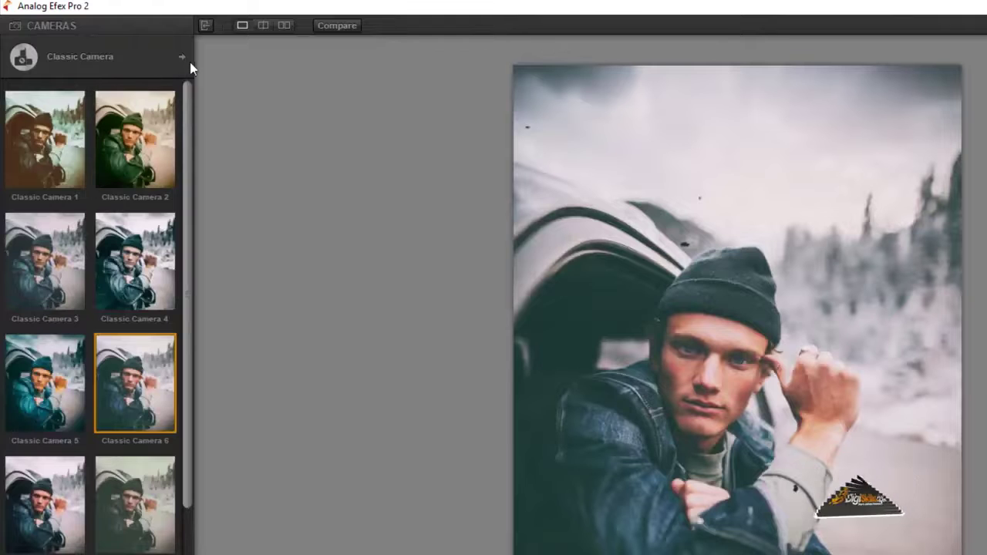
Step: Switch to the Black and White tool combination and try its monochrome presets on the portrait, ending with Black and White 3 selected
left_click(182, 58)
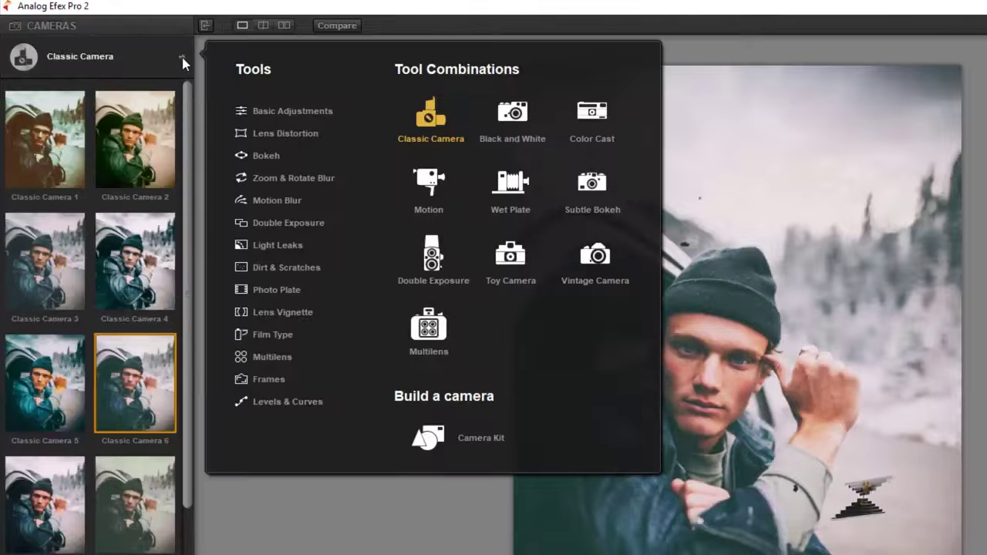
left_click(501, 120)
left_click(40, 138)
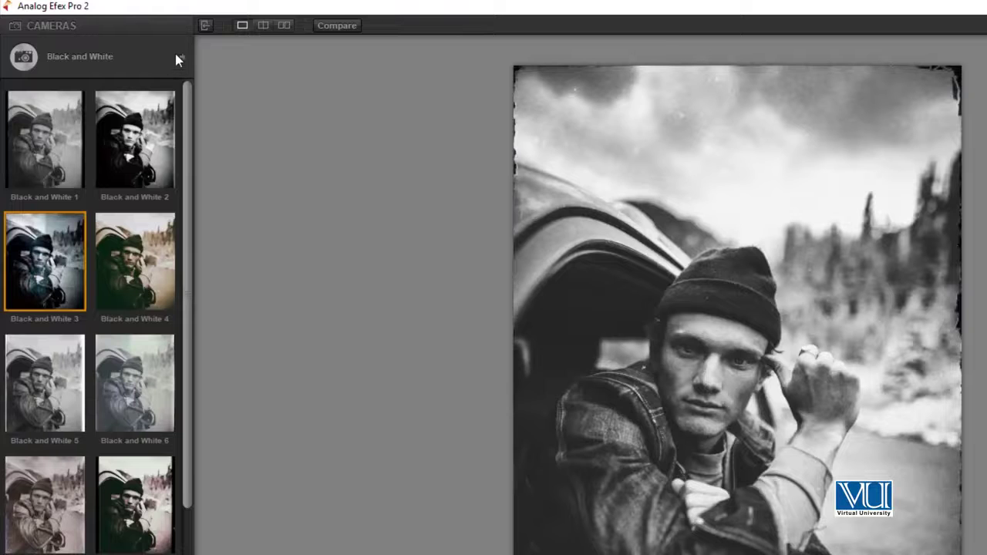
Step: Switch to the Color Cast tool combination and preview Color Cast 2, 4 and 3, returning to Color Cast 2
left_click(177, 55)
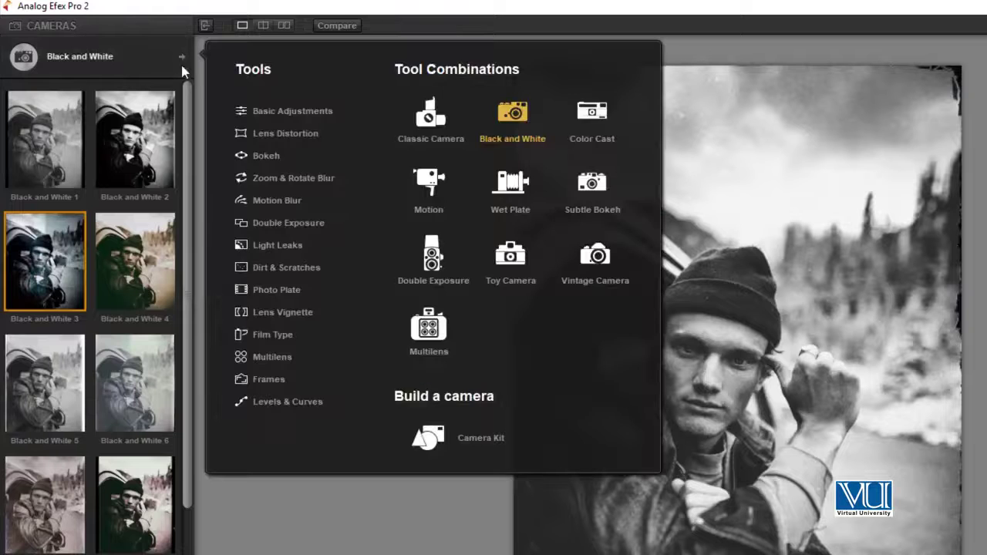
left_click(593, 119)
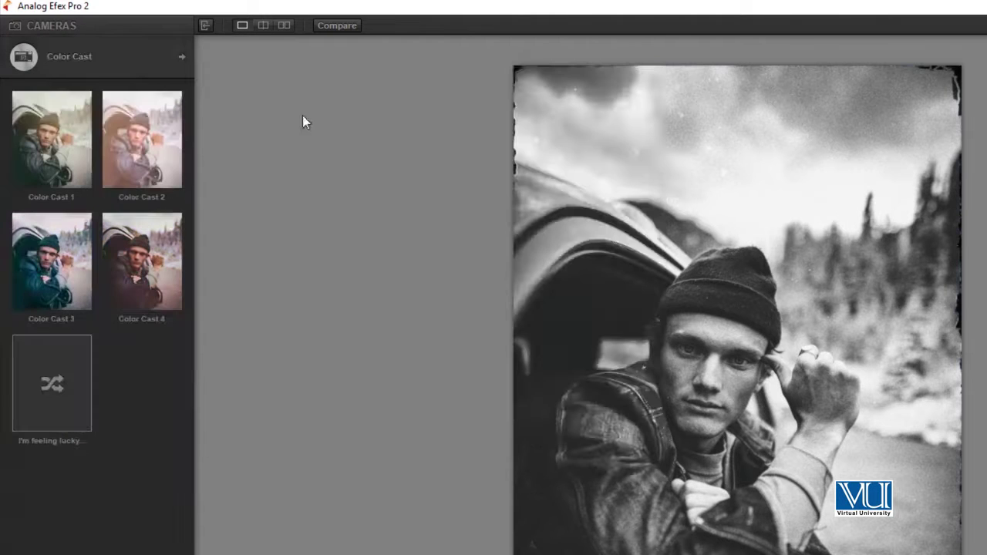
left_click(163, 146)
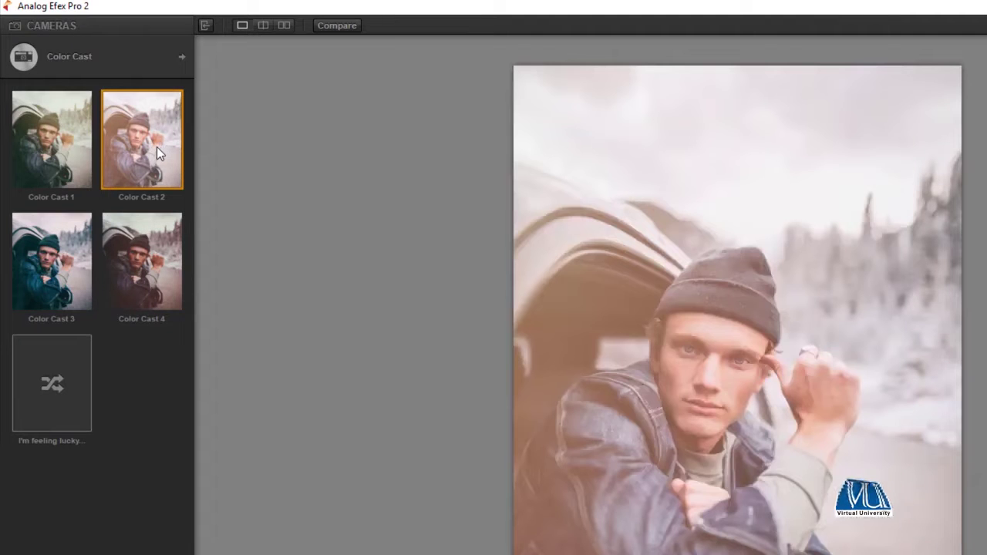
left_click(156, 249)
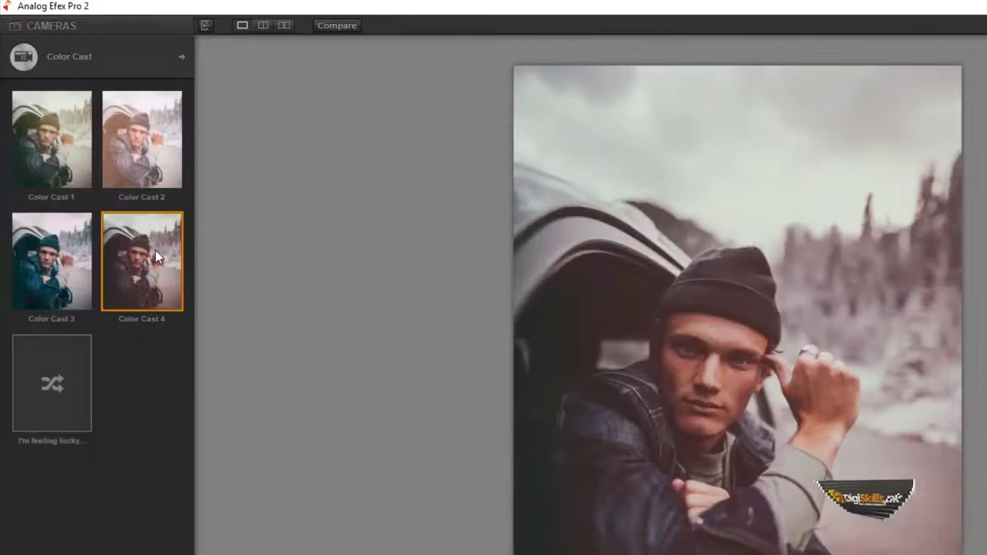
left_click(60, 262)
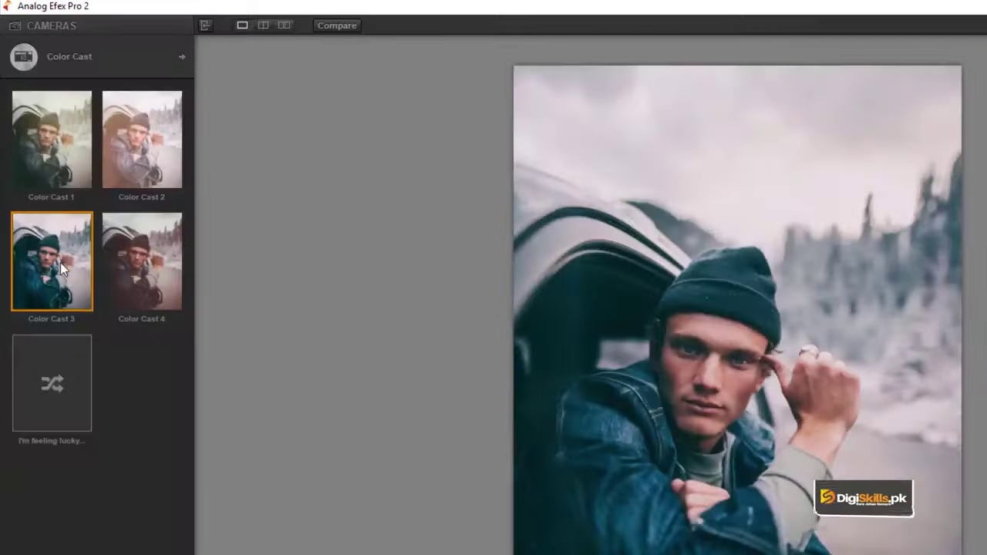
left_click(130, 158)
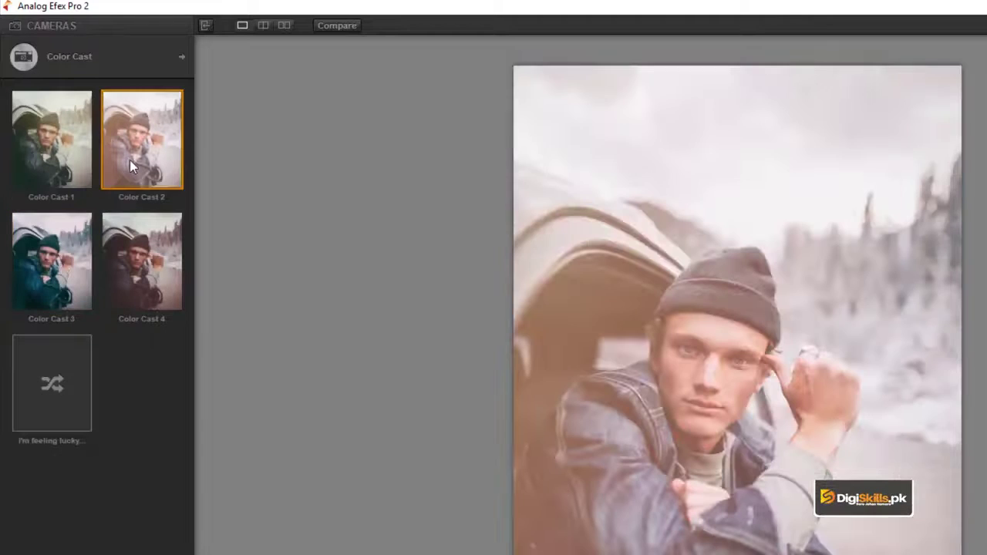
Step: Switch to the Motion tool combination and preview its blur presets on the portrait, finishing on Motion 7
left_click(181, 58)
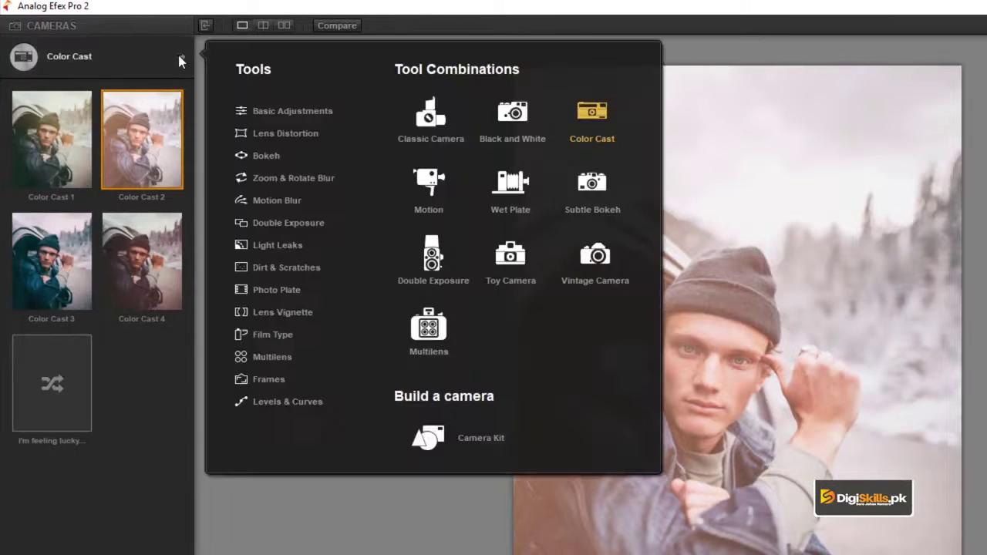
left_click(430, 182)
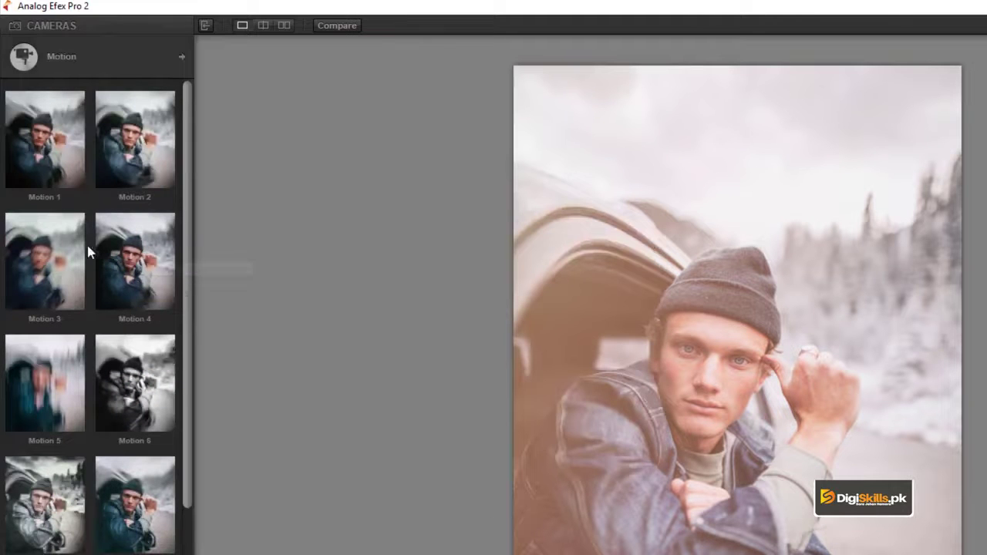
left_click(64, 230)
left_click(23, 138)
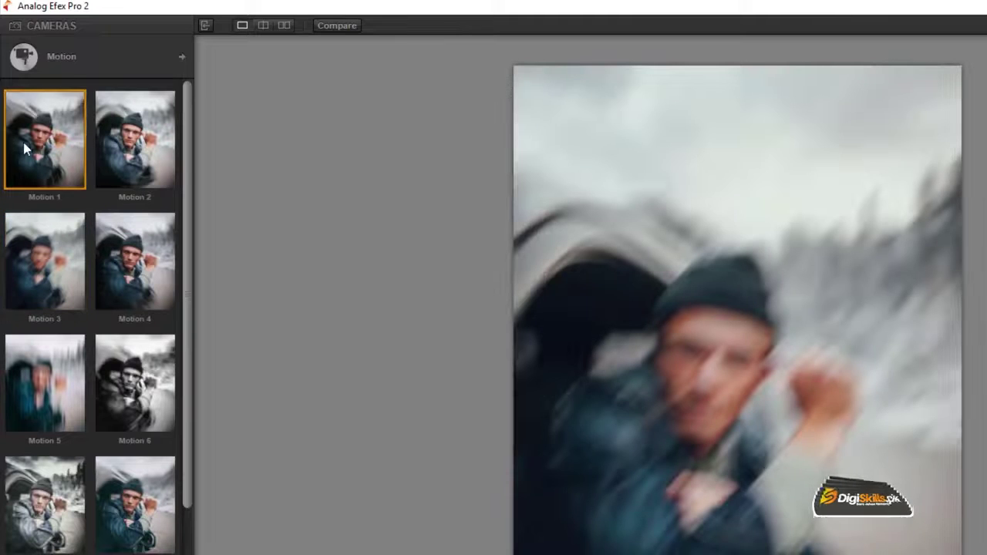
left_click(126, 147)
left_click(128, 288)
left_click(47, 389)
left_click(128, 490)
left_click(43, 482)
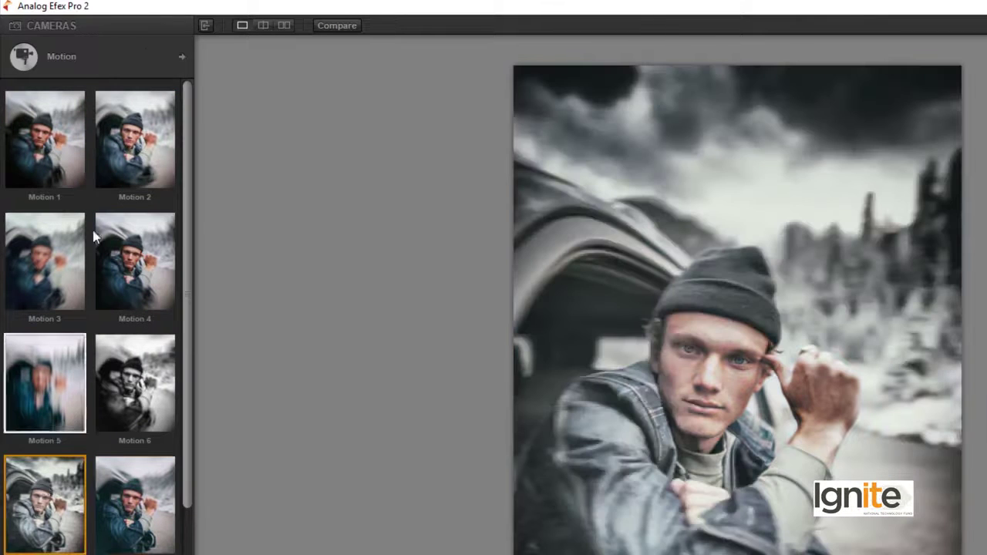
Step: Switch to the Double Exposure tool combination and preview presets 1 to 6, finishing on the eighth preset
left_click(181, 56)
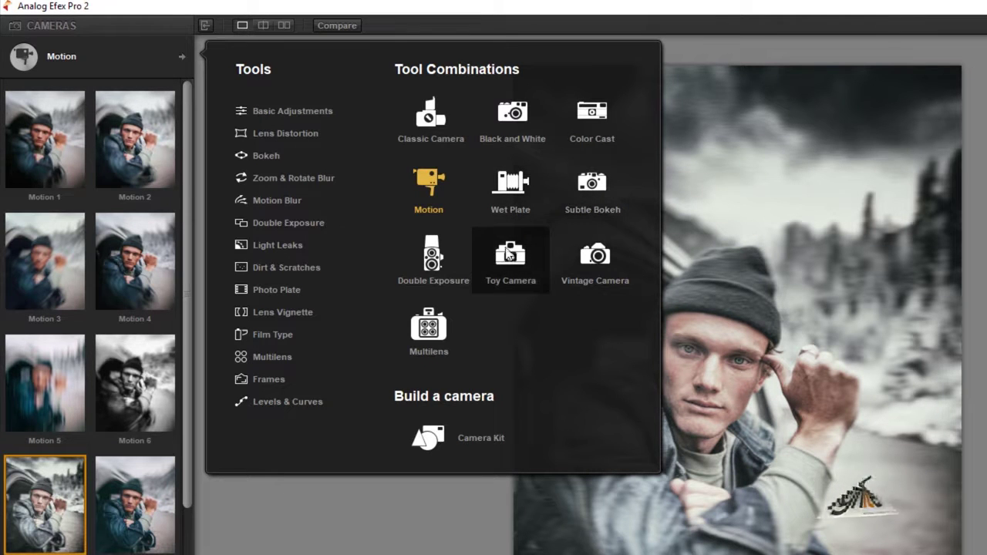
left_click(445, 262)
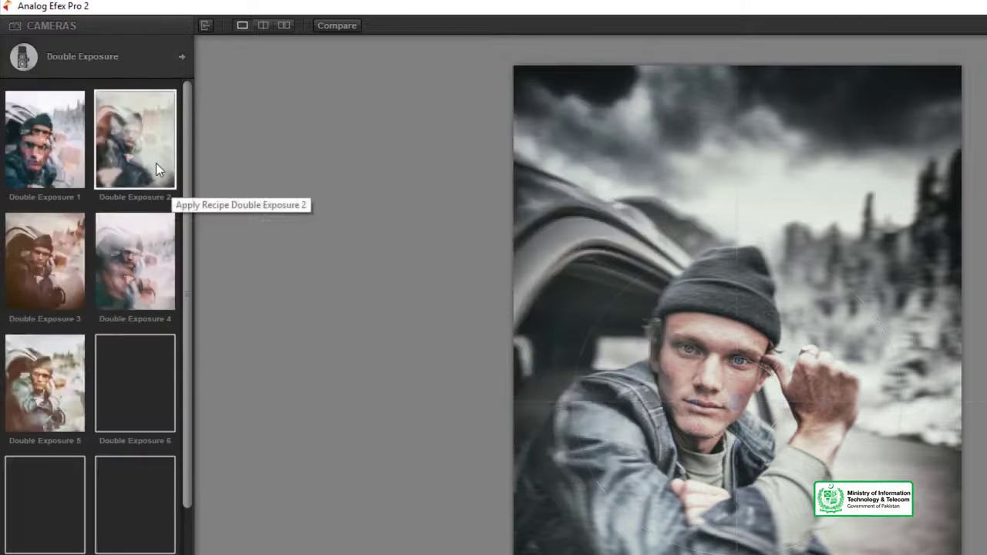
left_click(50, 139)
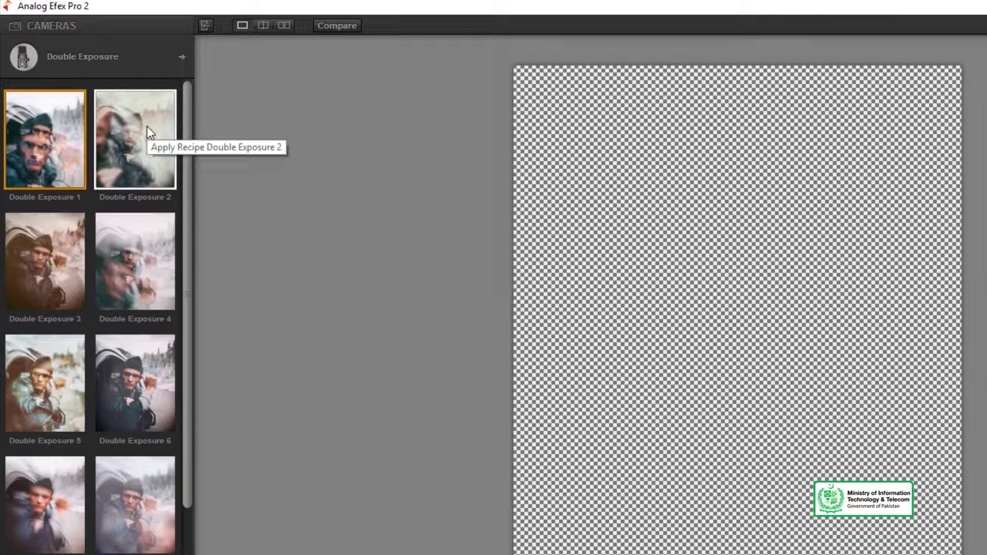
left_click(148, 127)
left_click(122, 254)
left_click(64, 250)
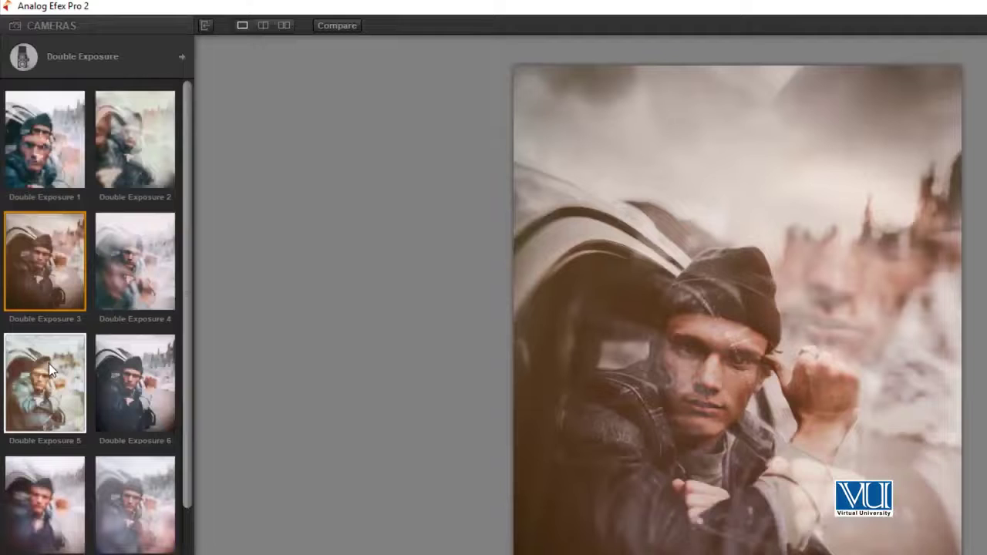
left_click(80, 370)
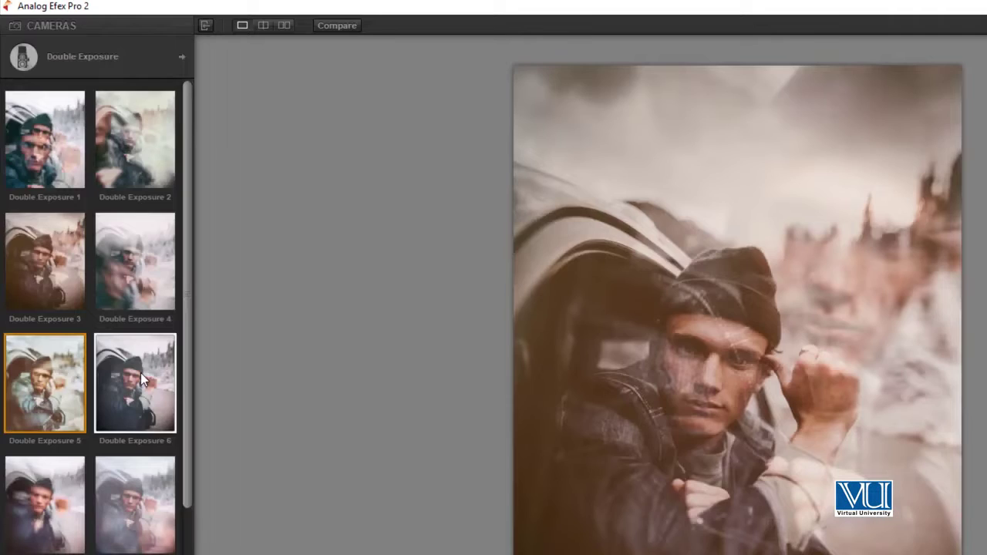
left_click(140, 376)
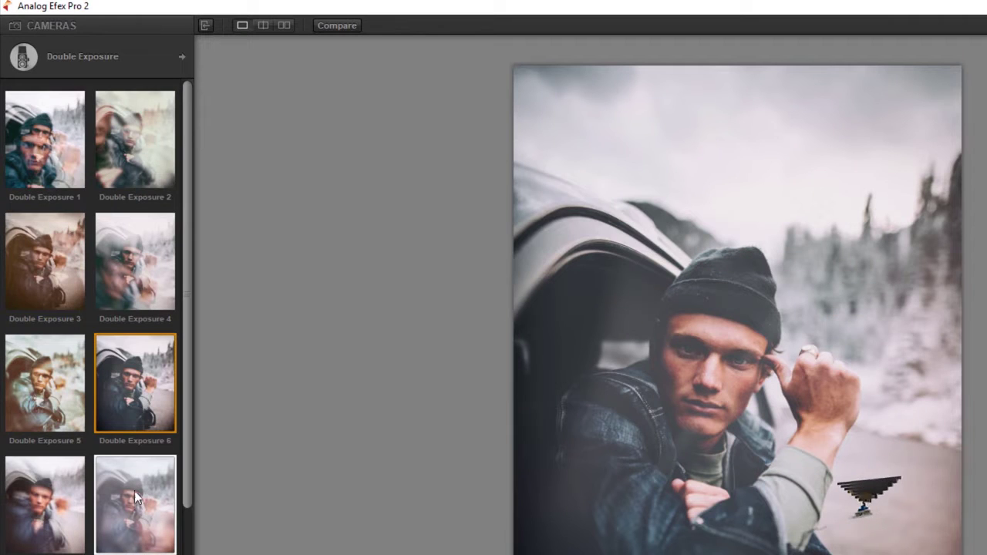
left_click(135, 498)
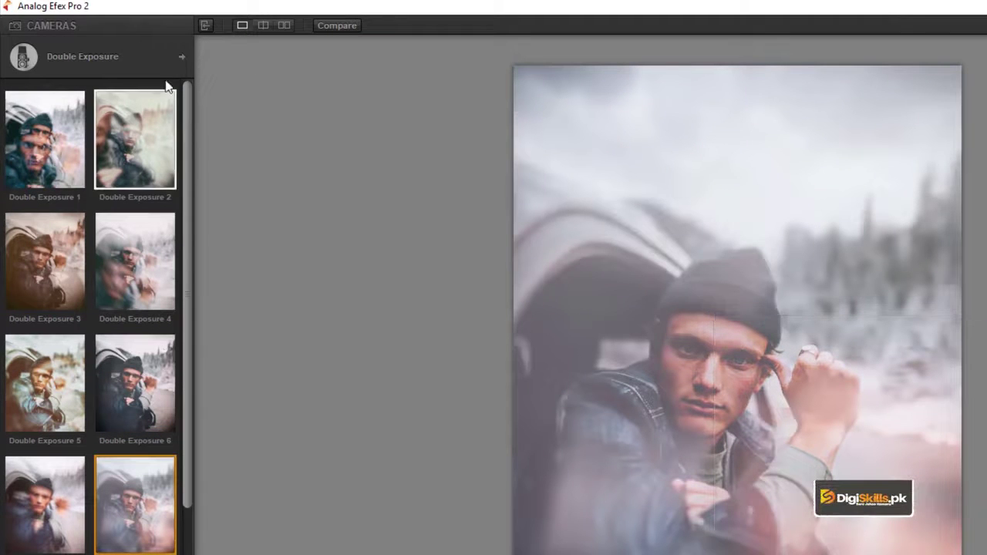
Step: Switch to the Vintage Camera tool combination, try Vintage Camera 2 and apply Vintage Camera 4 to the portrait
left_click(184, 57)
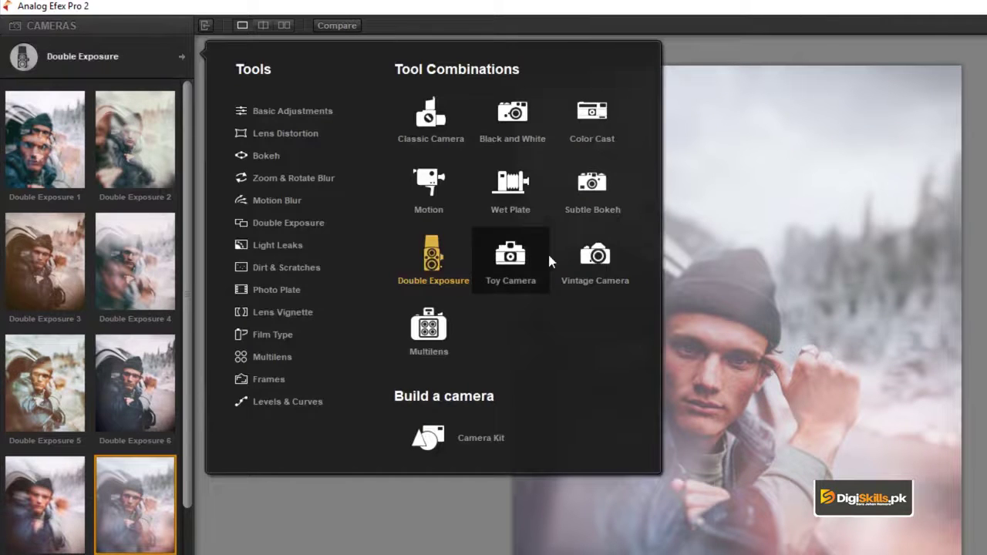
left_click(595, 256)
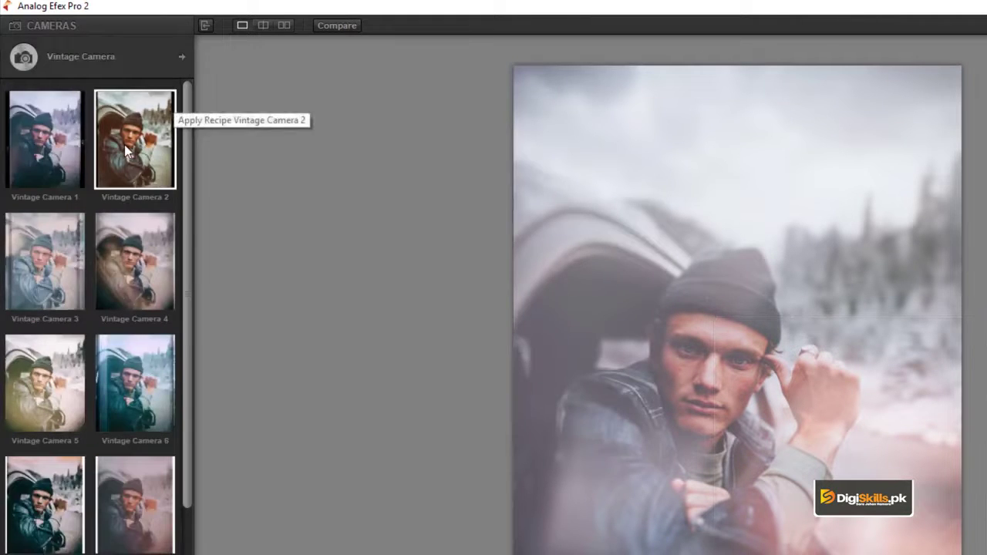
left_click(125, 148)
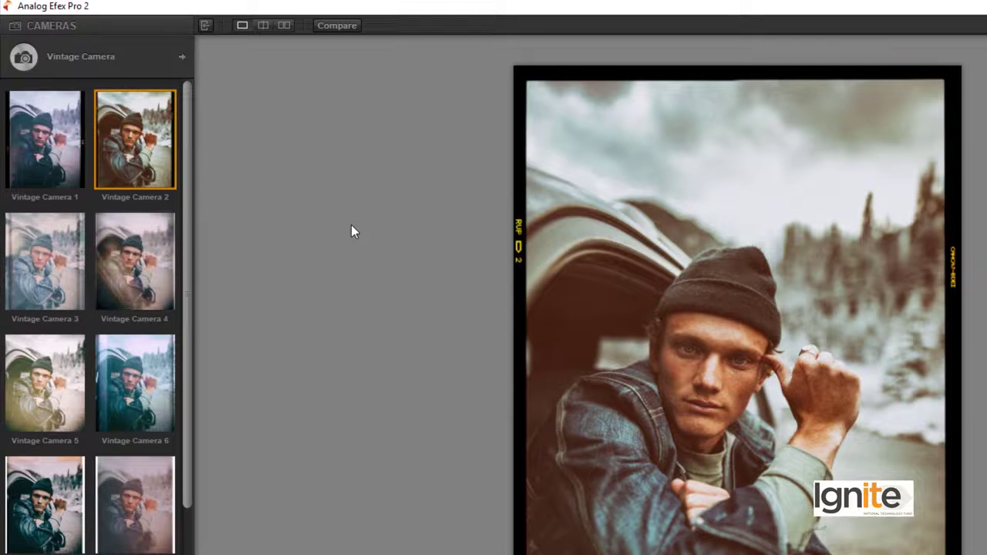
left_click(135, 248)
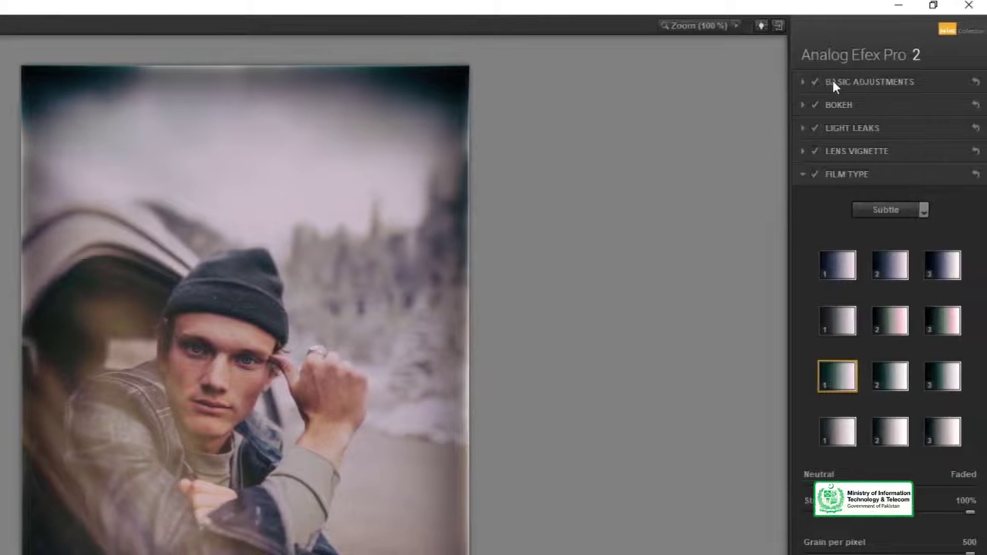
Step: Review the preset's Basic Adjustments settings and its Bokeh settings, with the bokeh ellipse shown over the photo
left_click(804, 83)
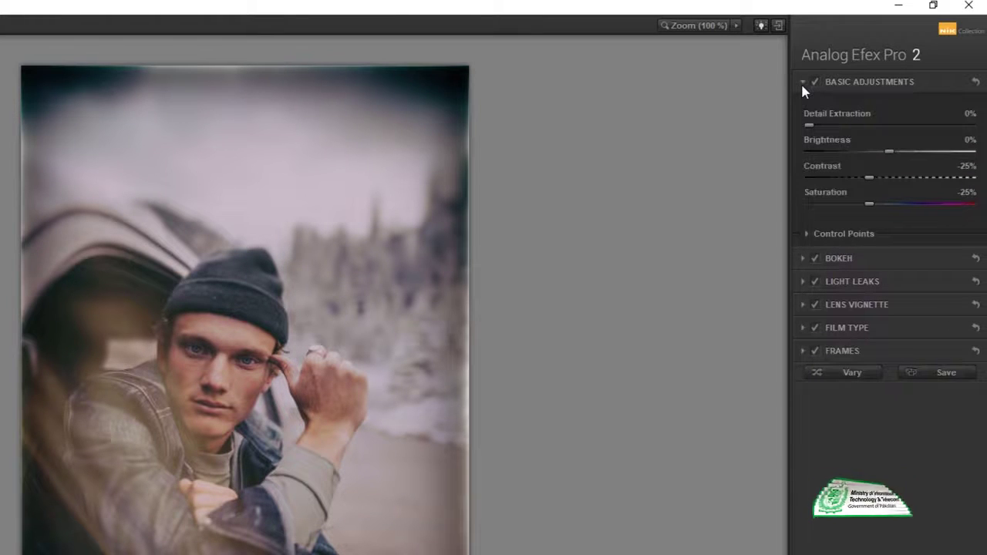
left_click(802, 85)
left_click(804, 104)
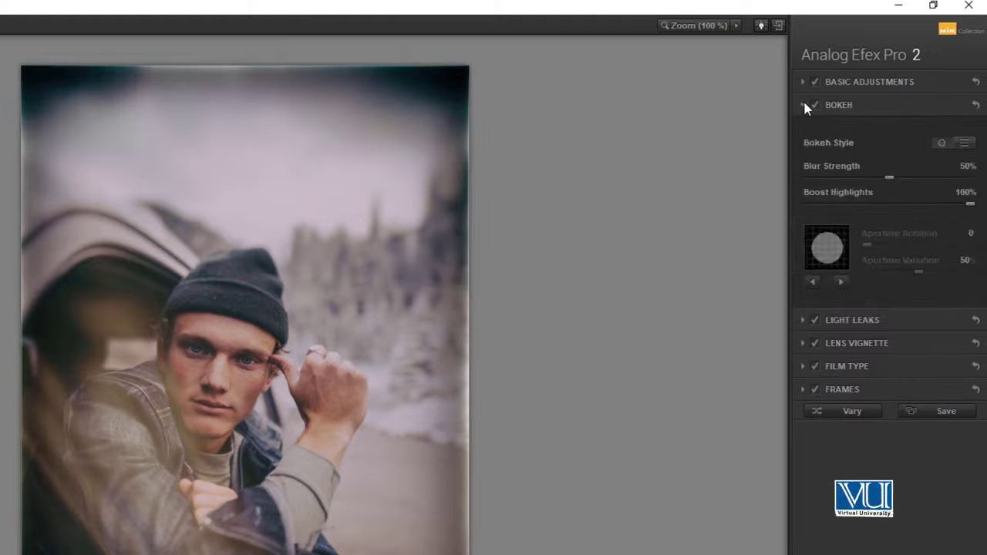
mouse_move(141, 366)
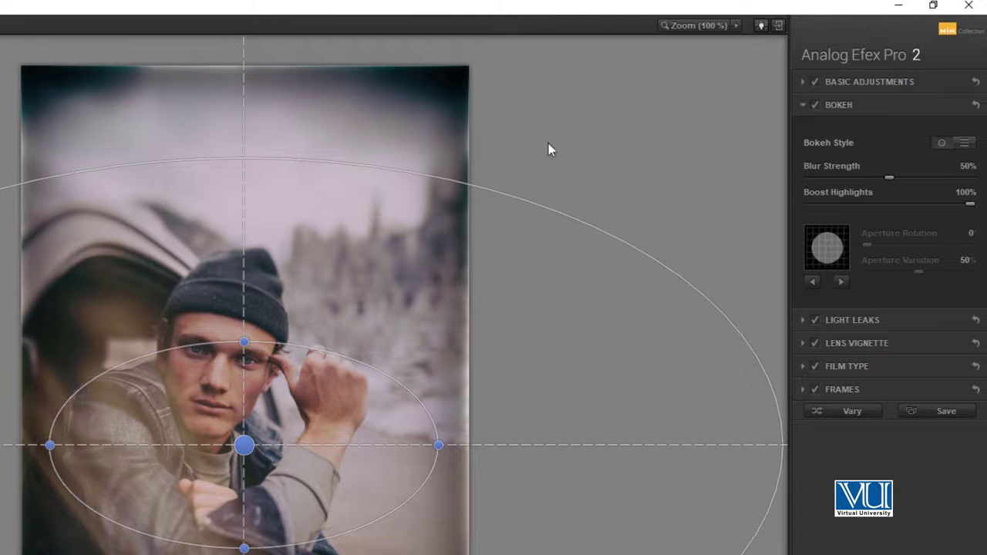
Step: Preview five Dynamic light leak effects at 50% strength on the portrait, finishing on the orange flare in the third row
left_click(804, 103)
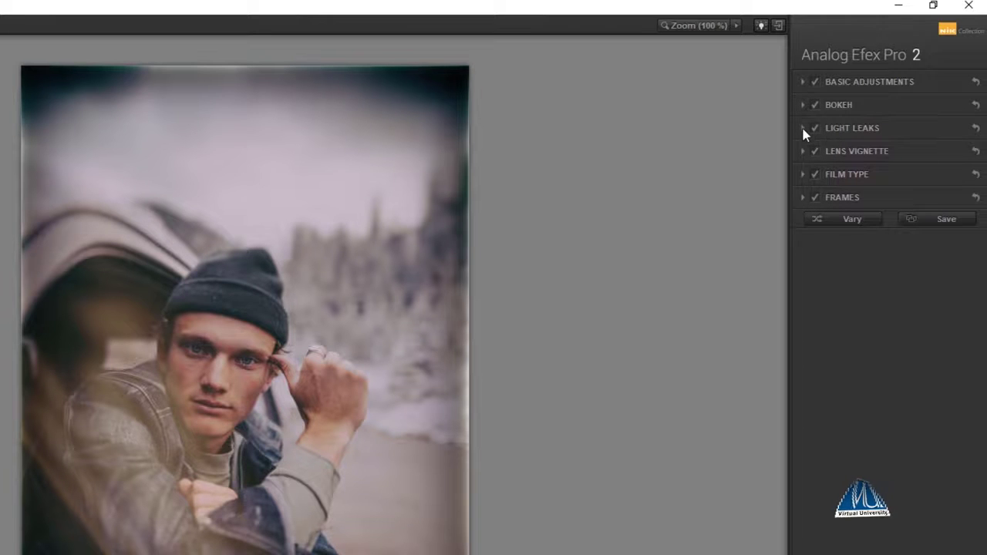
left_click(802, 128)
left_click(827, 258)
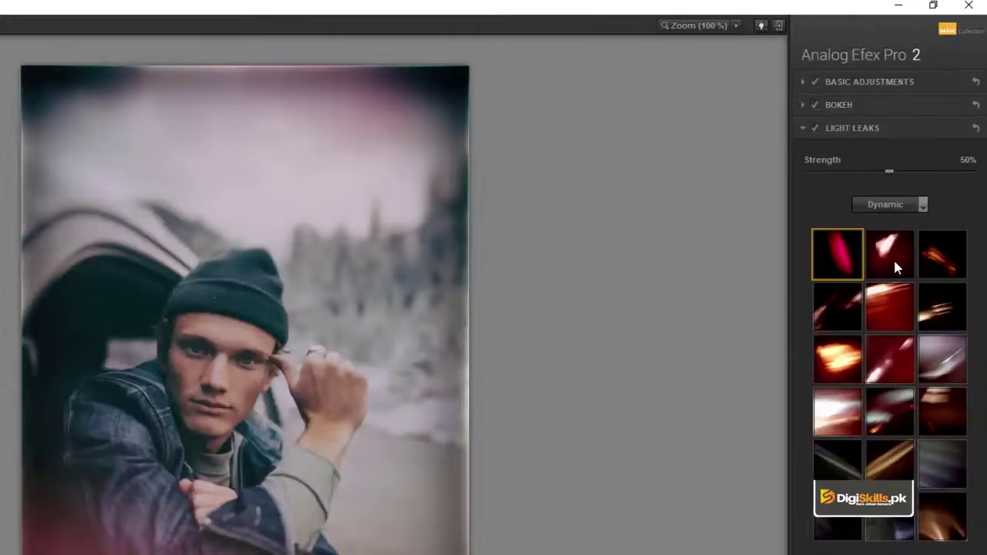
left_click(894, 264)
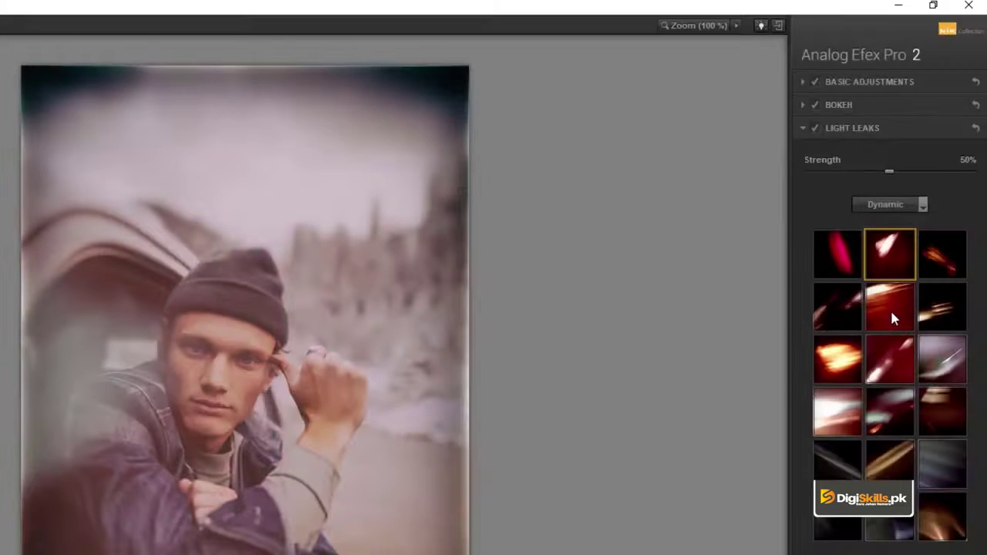
left_click(893, 318)
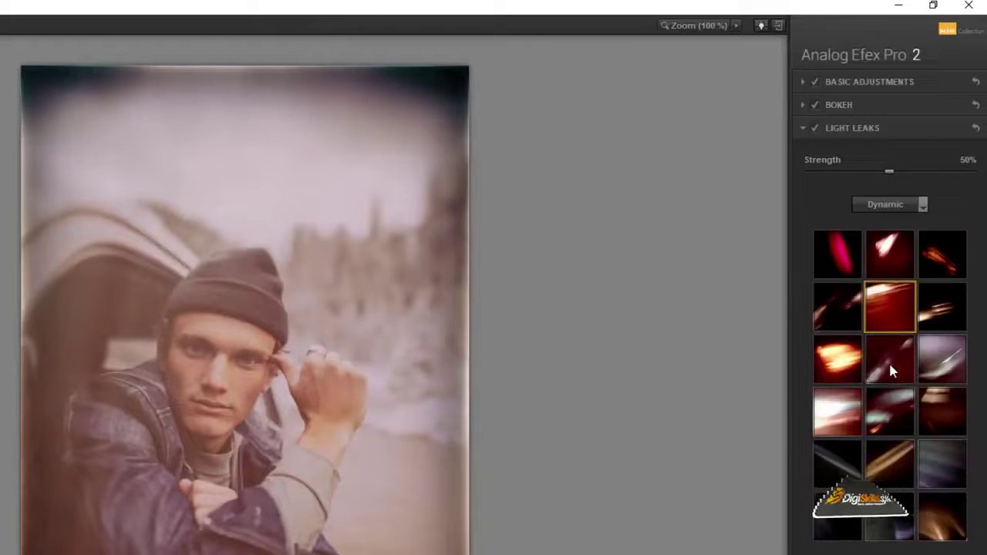
left_click(874, 369)
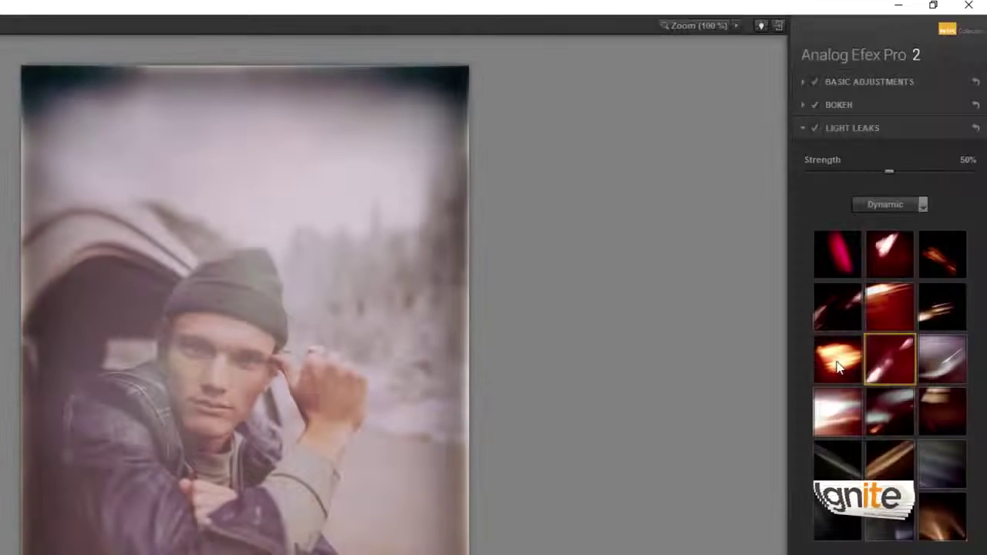
left_click(837, 366)
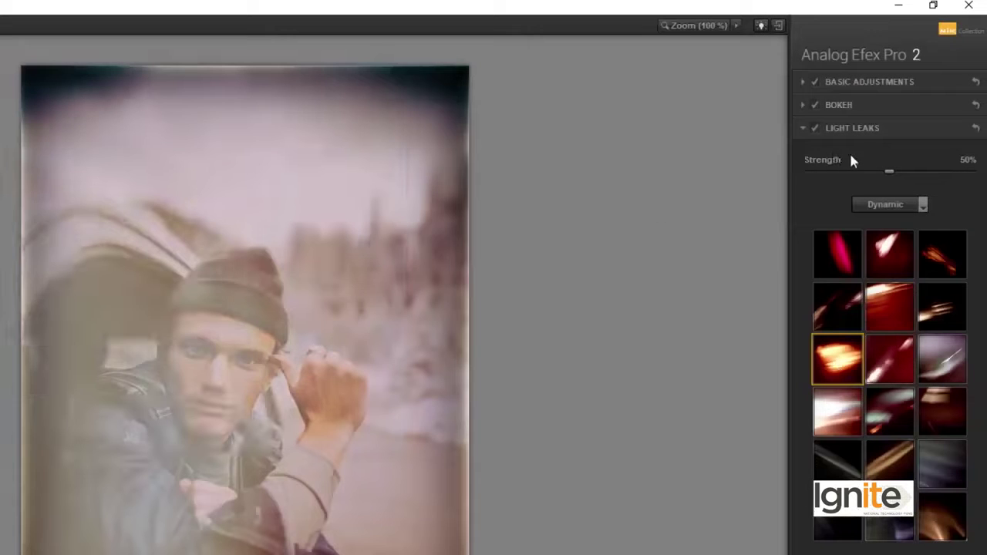
left_click(801, 128)
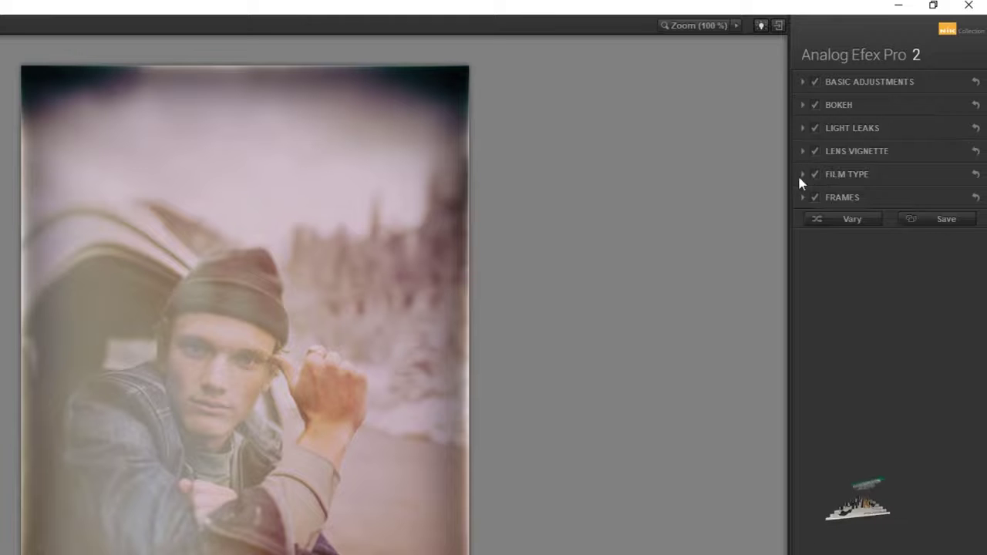
Step: Review the Subtle film type options and cancel the Analog Efex Pro 2 filter without applying it
left_click(803, 175)
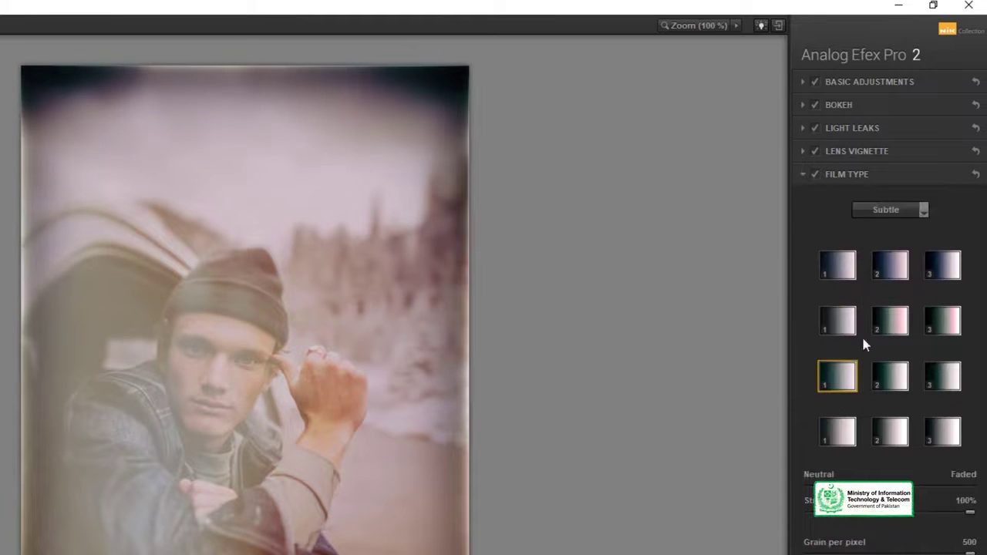
left_click(802, 174)
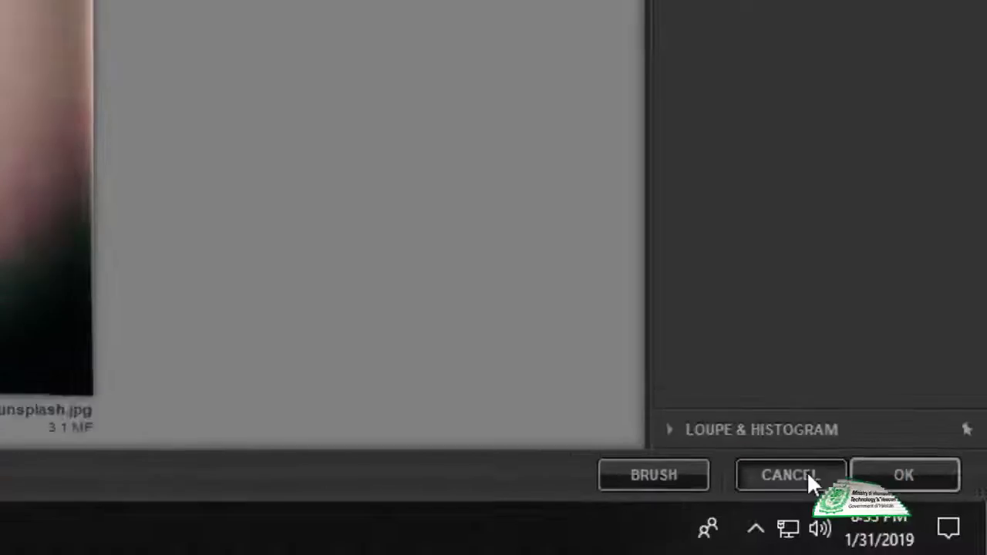
left_click(794, 469)
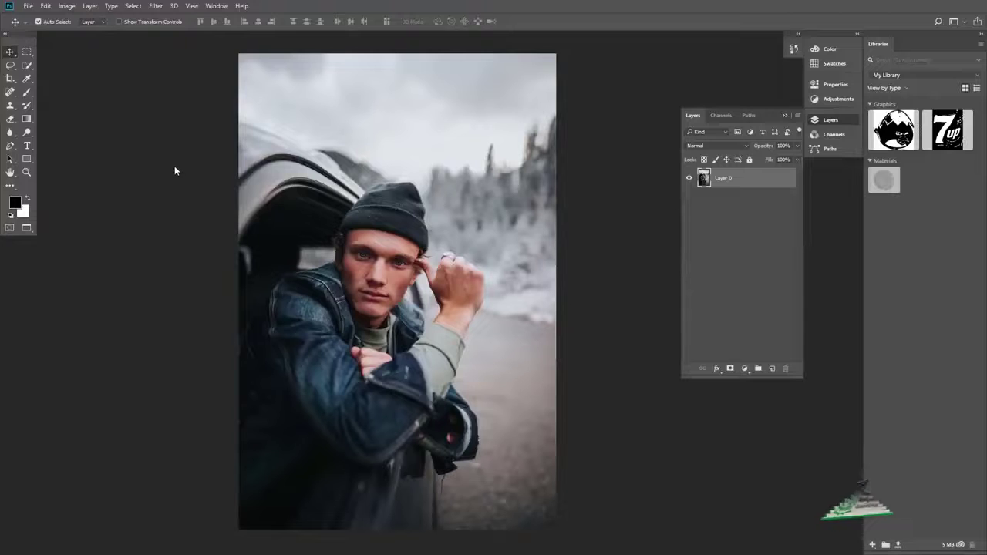
Step: Open the portrait in the Nik Collection filter Color Efex Pro 4
left_click(156, 6)
mouse_move(198, 230)
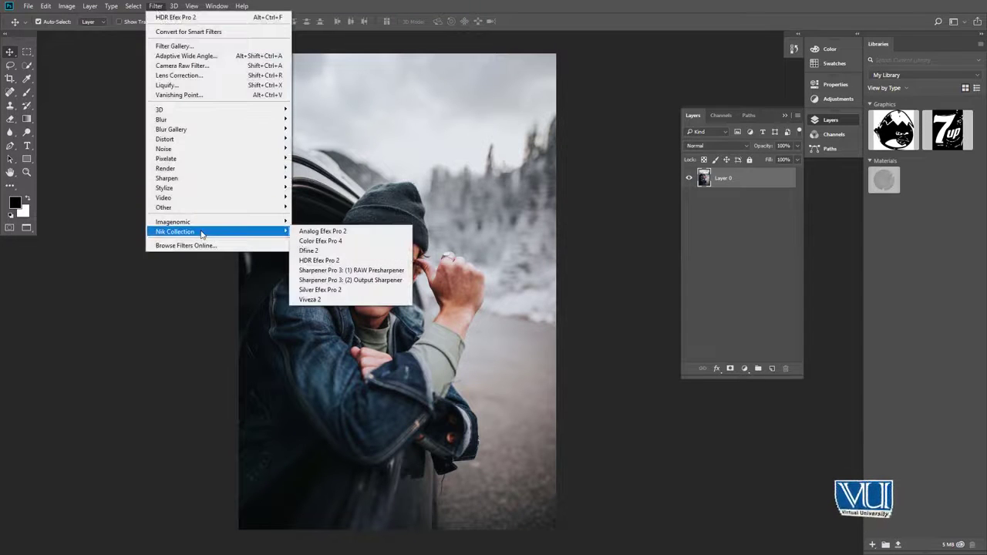
left_click(318, 242)
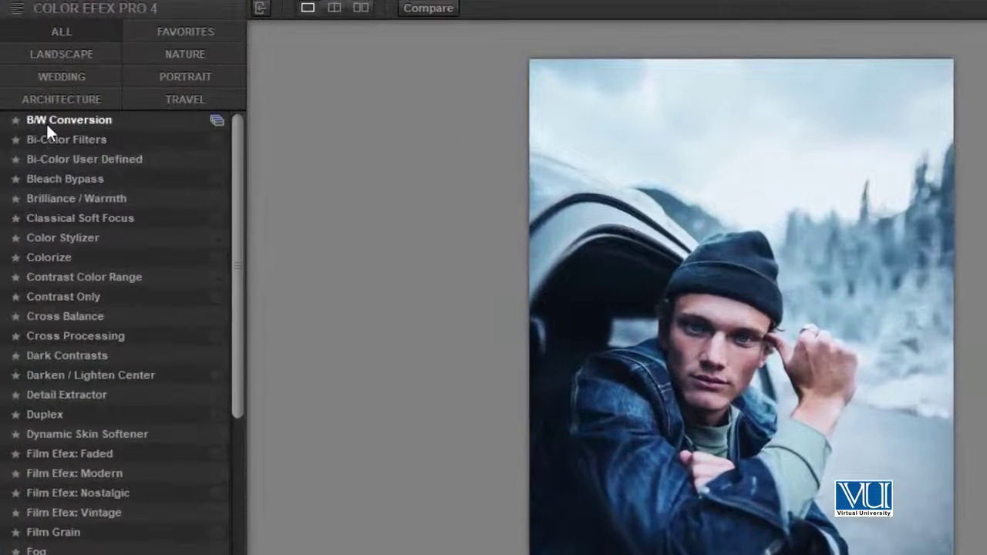
Step: Preview the B/W Conversion, Bi-Color Filters and Bi-Color User Defined filters and maximise the filter window
left_click(46, 121)
left_click(60, 138)
left_click(61, 158)
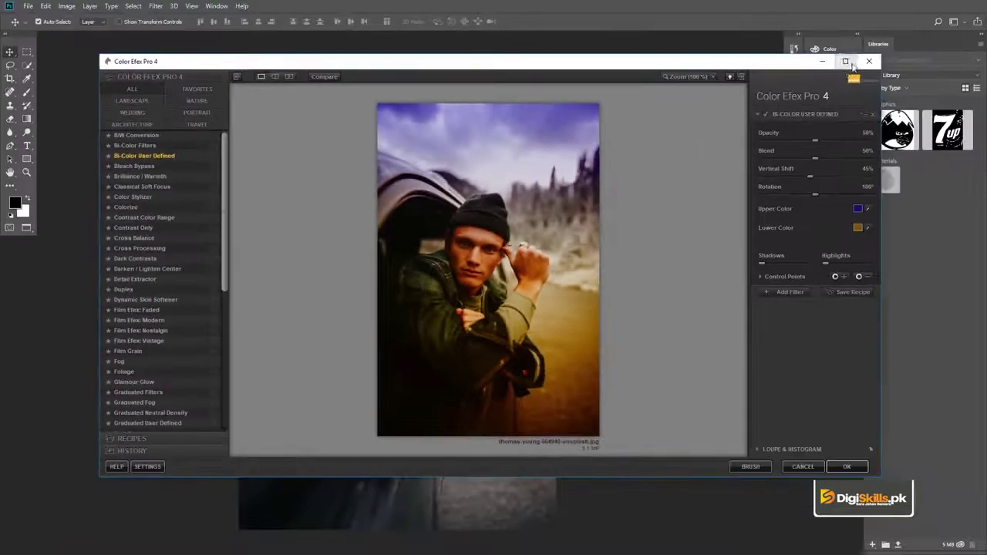
left_click(951, 5)
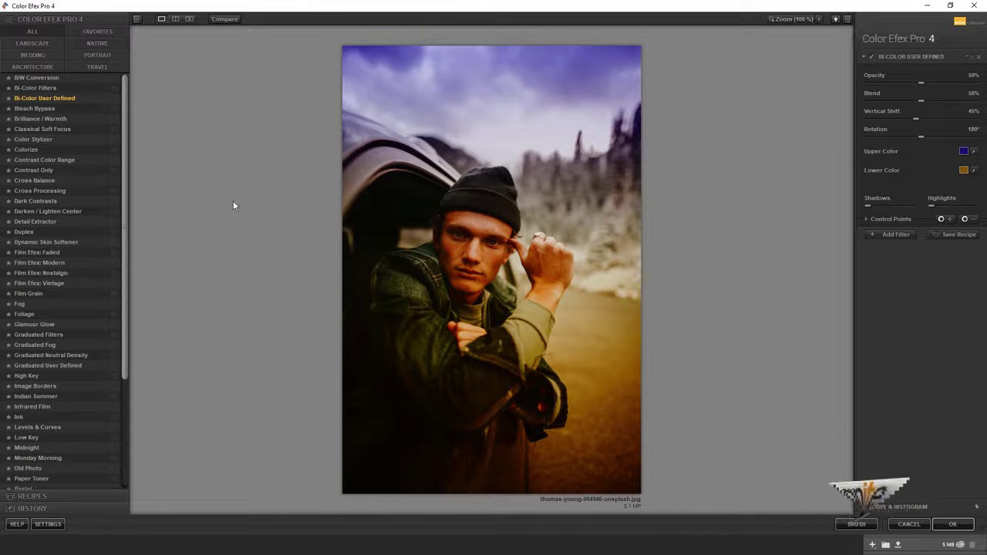
Step: Preview each filter from Brilliance / Warmth through Cross Processing on the portrait
left_click(41, 118)
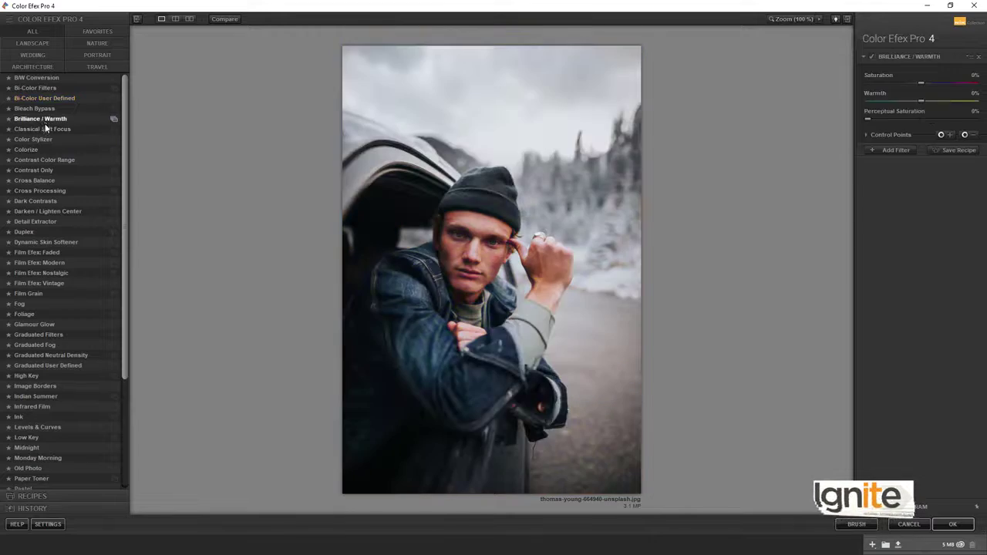
left_click(44, 130)
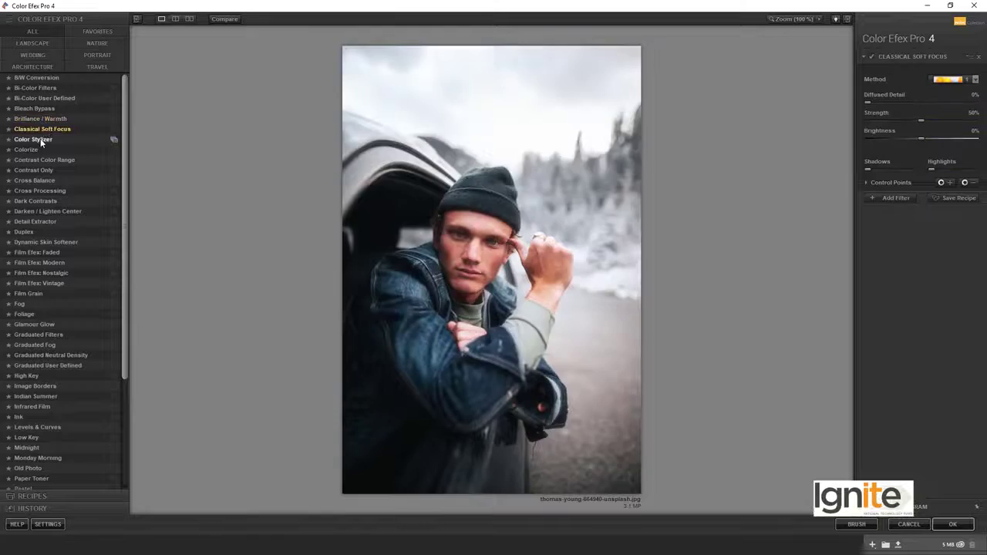
left_click(39, 139)
left_click(40, 151)
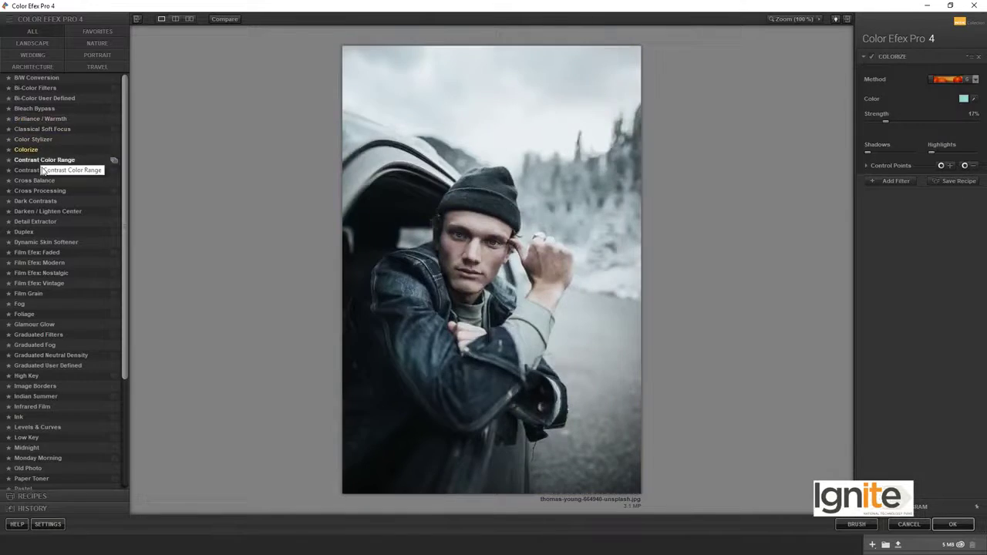
left_click(44, 160)
left_click(42, 170)
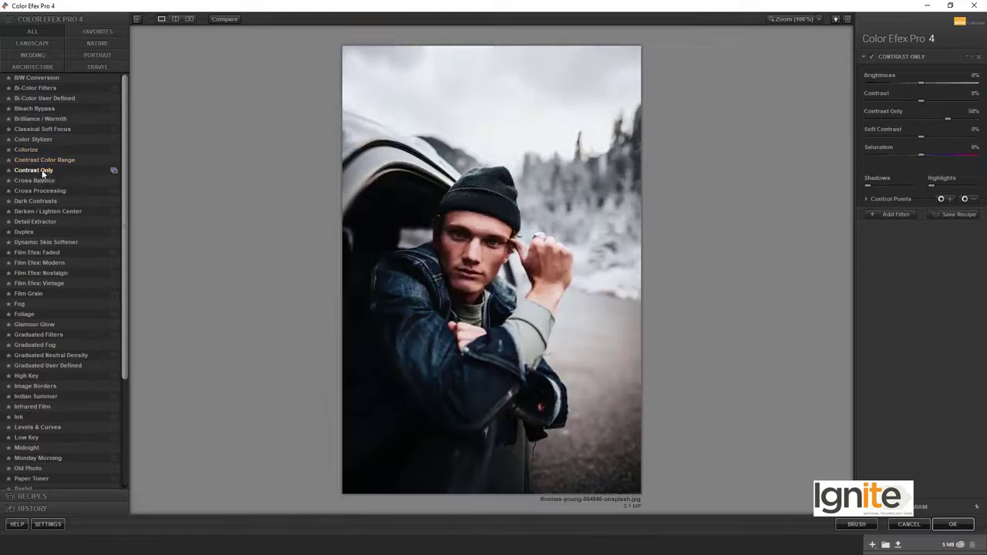
left_click(44, 182)
left_click(43, 192)
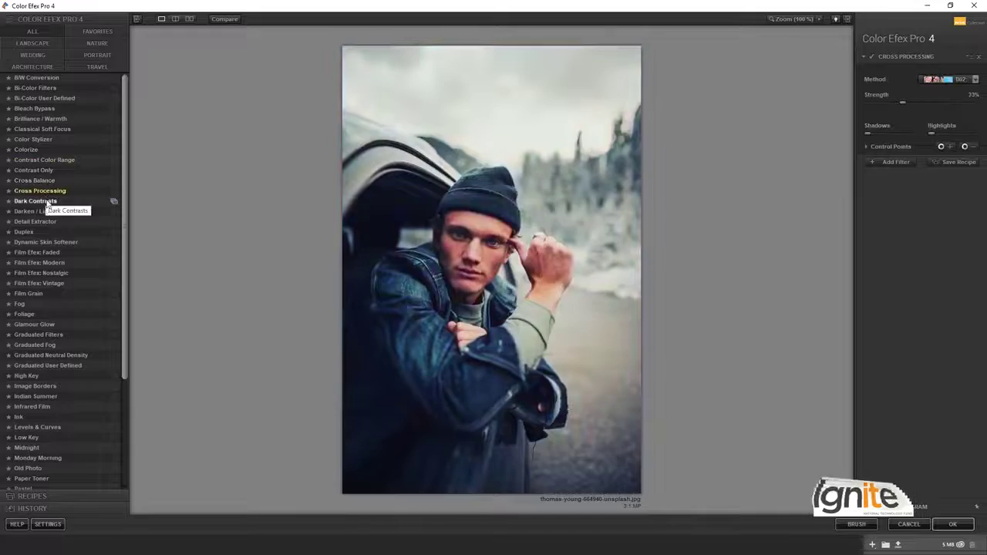
Step: Preview Dark Contrasts, Darken / Lighten Center, Detail Extractor, Film Efex Faded and Modern, and Film Grain, finishing on Film Efex: Vintage
left_click(45, 201)
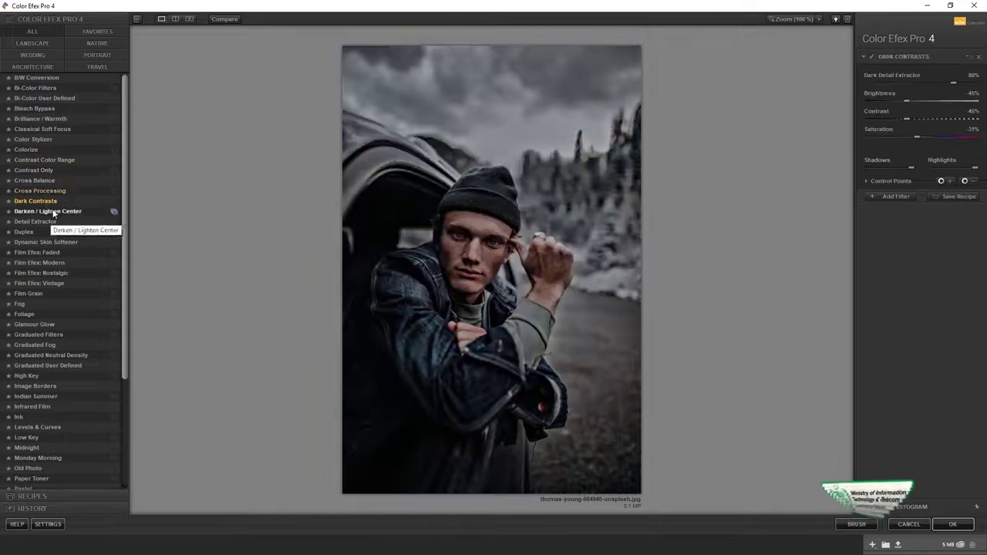
left_click(46, 211)
left_click(48, 222)
left_click(38, 253)
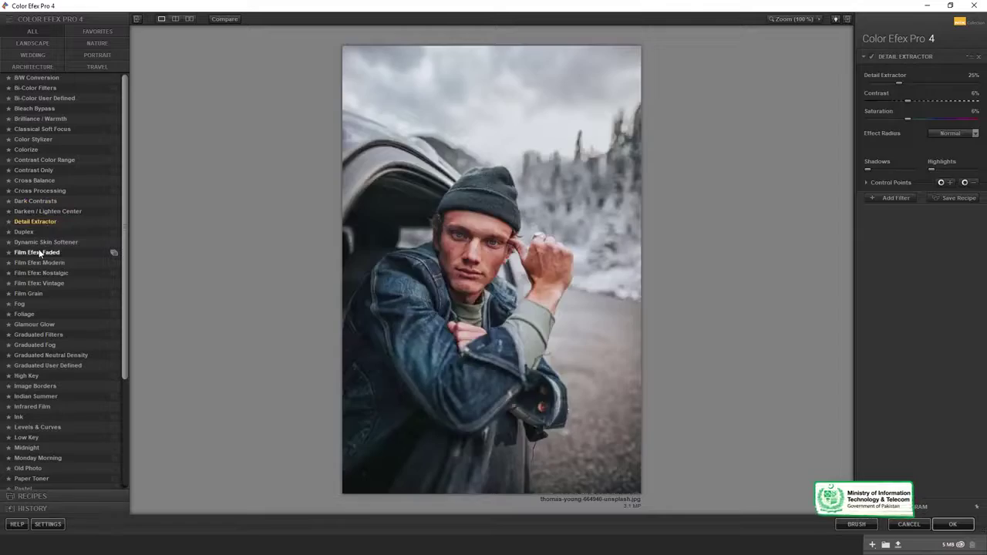
left_click(33, 263)
left_click(45, 283)
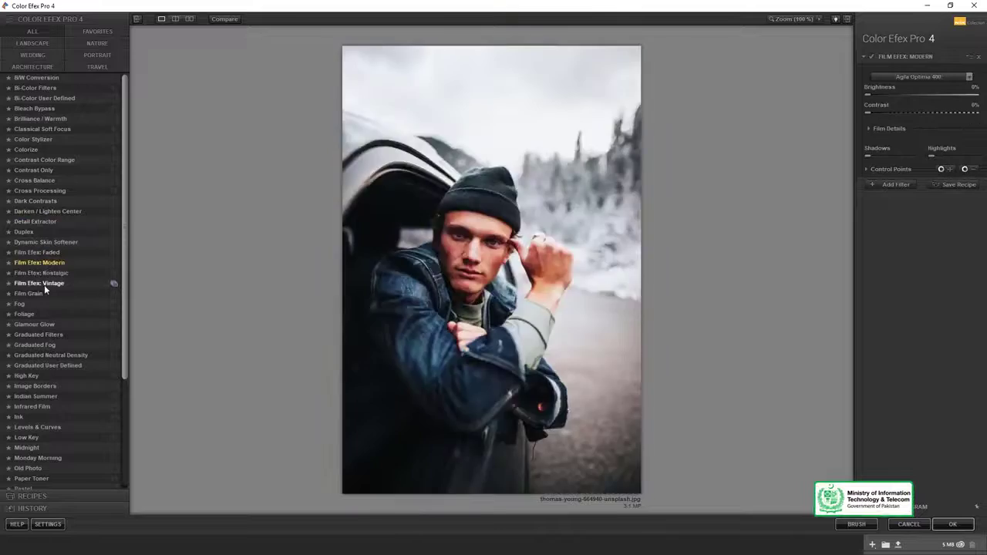
left_click(46, 293)
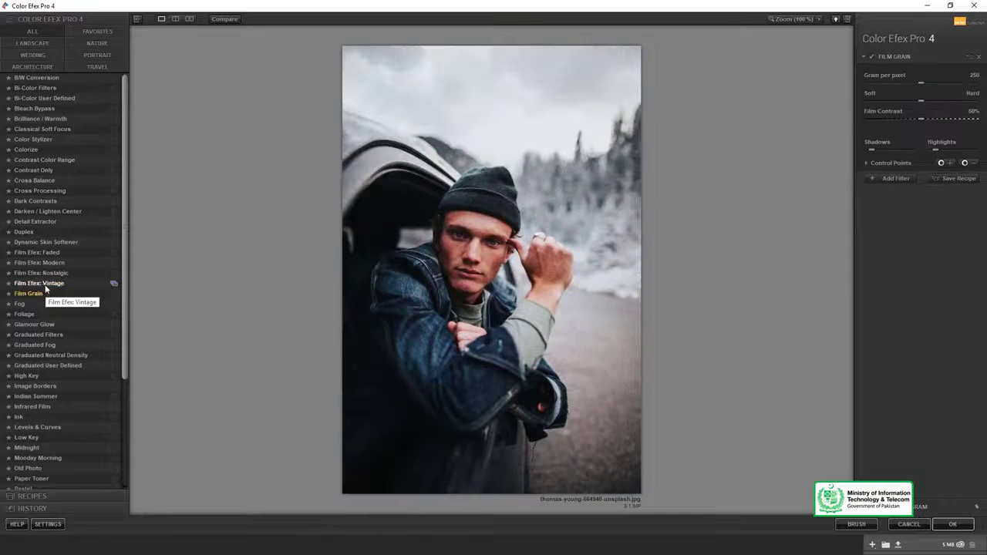
left_click(45, 284)
Step: Preview the Glamour Glow, Graduated Filters, Graduated Fog and Graduated Neutral Density filters on the portrait
left_click(38, 346)
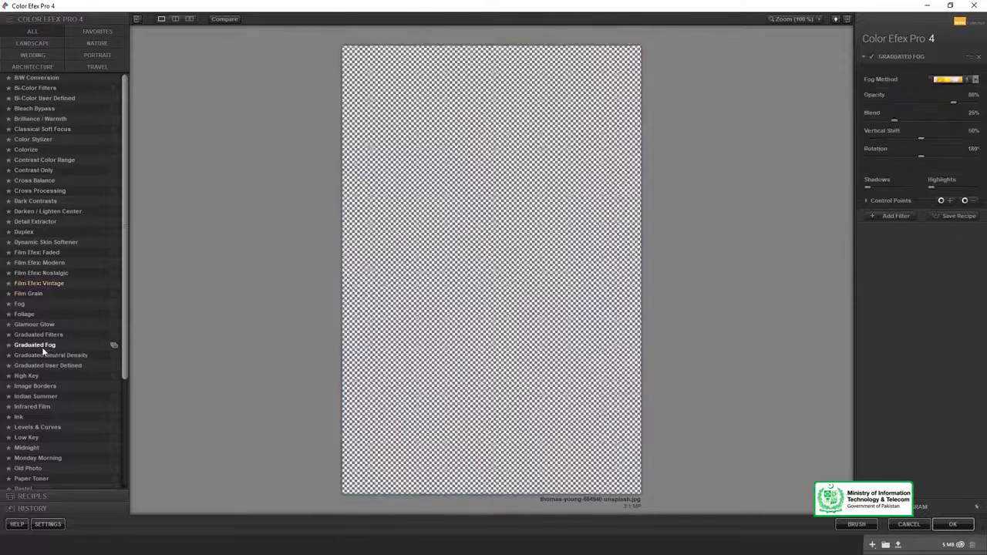
left_click(42, 325)
left_click(44, 334)
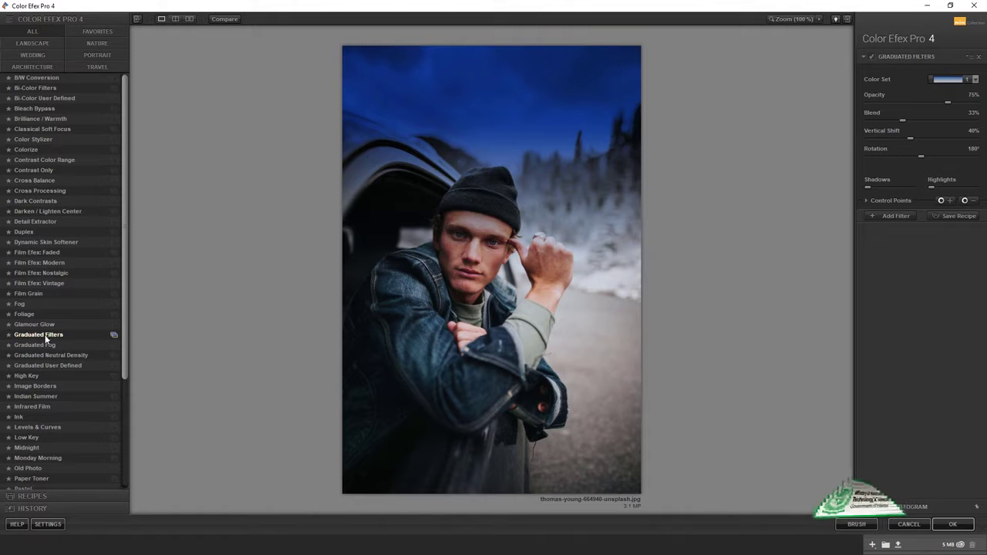
left_click(45, 346)
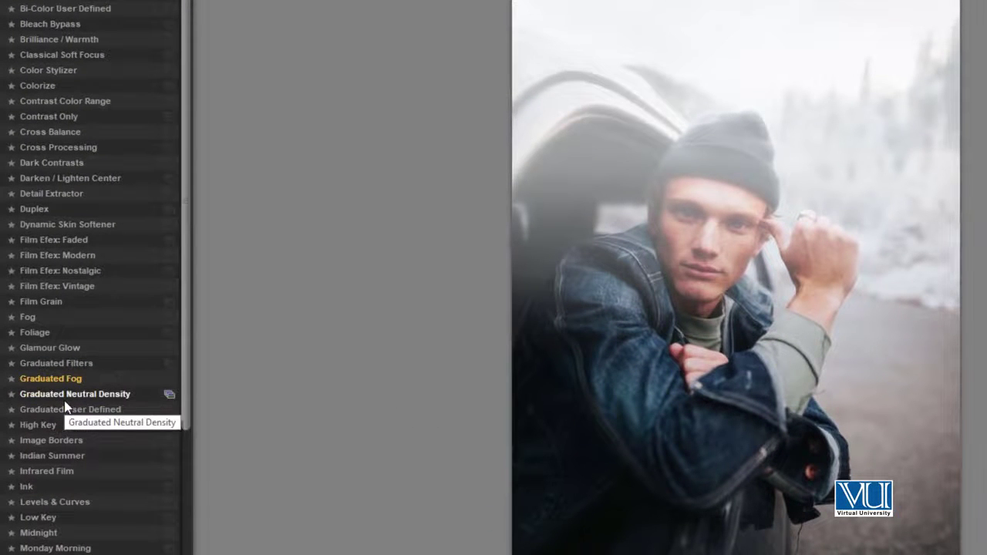
left_click(63, 399)
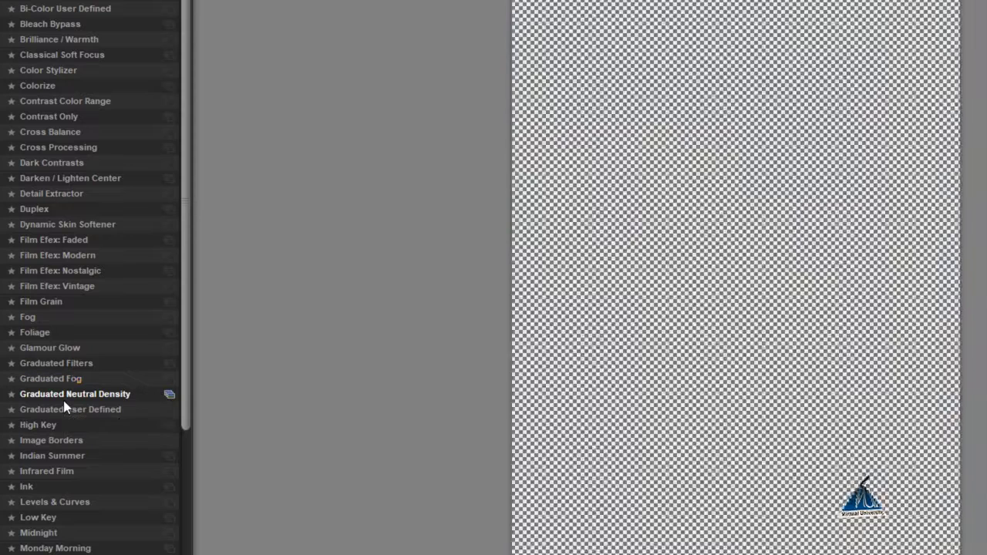
Step: Try the Graduated User Defined filter in red, setting its opacity to 29% and adjusting its vertical shift
left_click(67, 411)
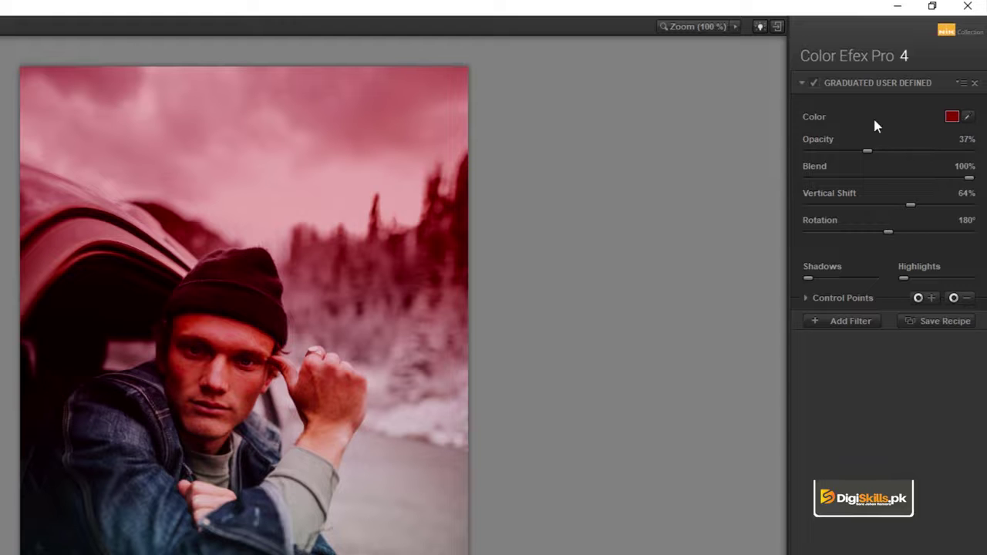
mouse_move(867, 151)
left_mouse_down()
mouse_move(905, 154)
mouse_move(855, 155)
left_mouse_up()
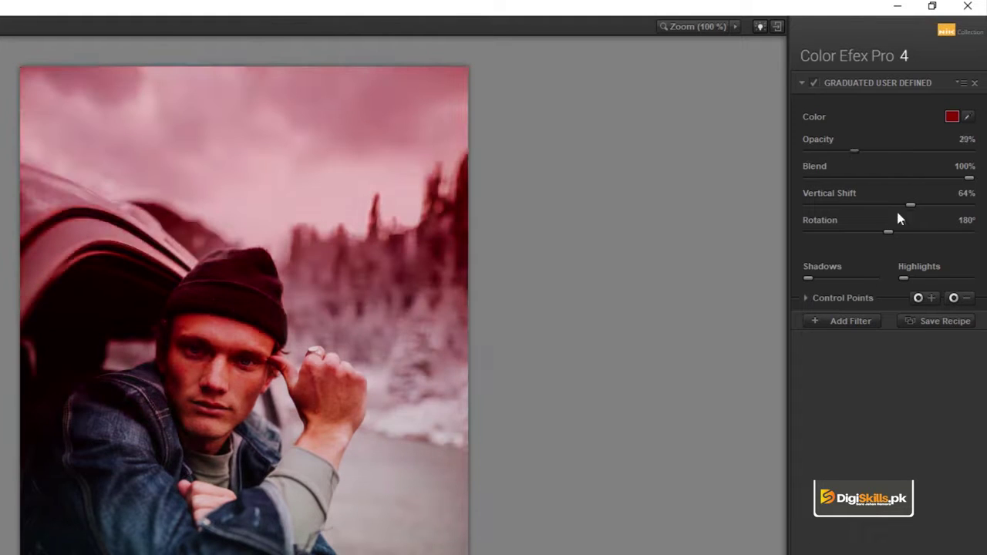
left_click_drag(913, 206, 906, 225)
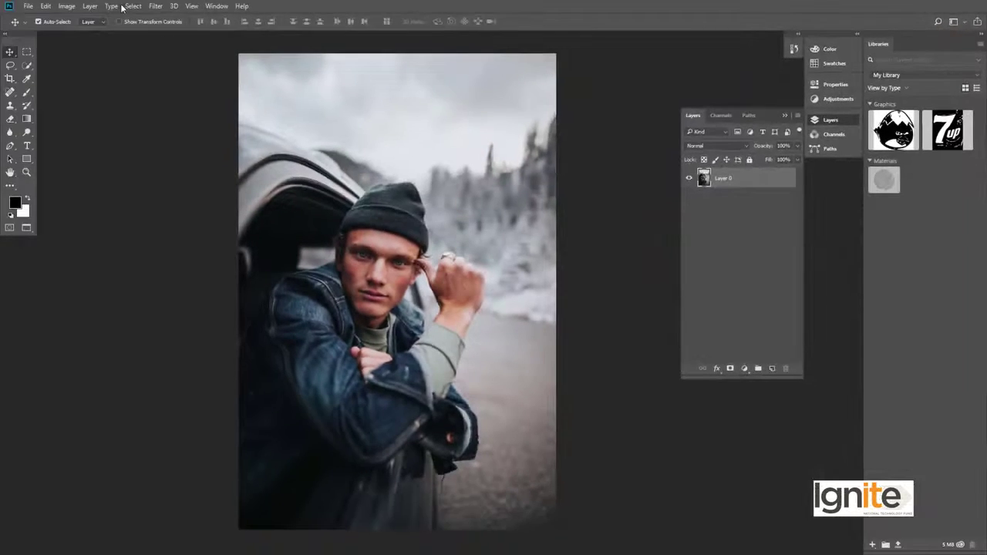
Step: Open the portrait in the Nik Collection filter HDR Efex Pro 2
left_click(159, 7)
mouse_move(240, 233)
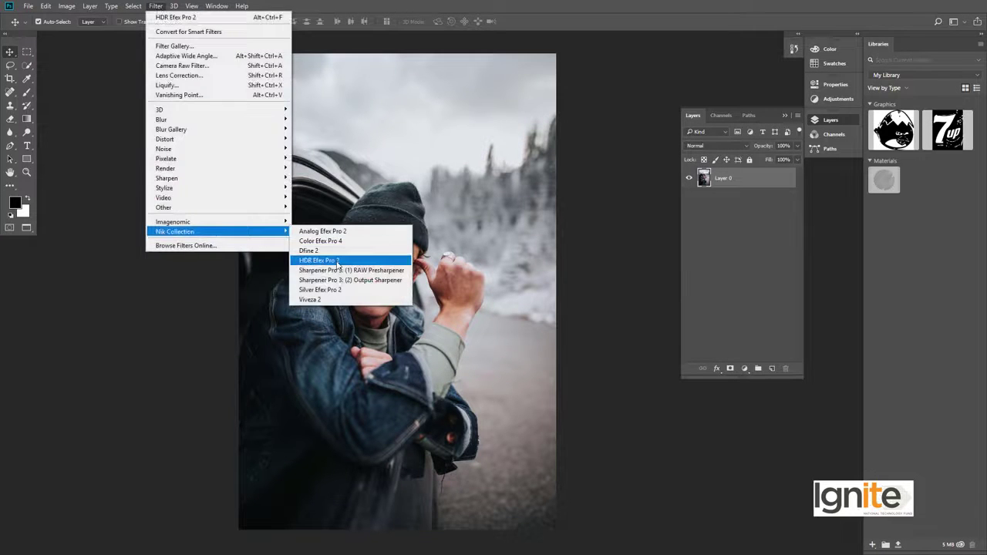
left_click(336, 263)
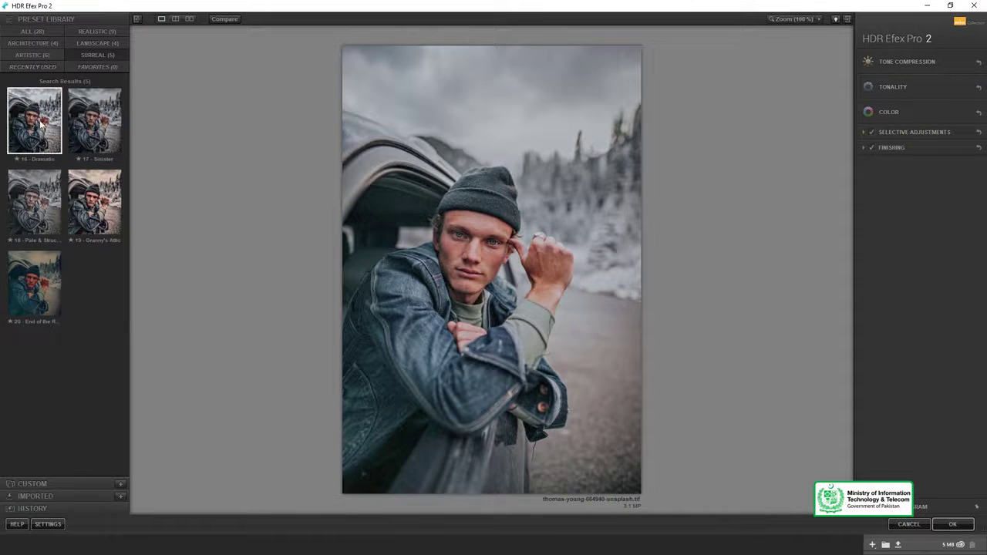
Step: Preview the Surreal HDR presets 16 to 20 on the portrait, including Dramatic, Sinister and Granny's Attic, finishing on preset 20
left_click(41, 122)
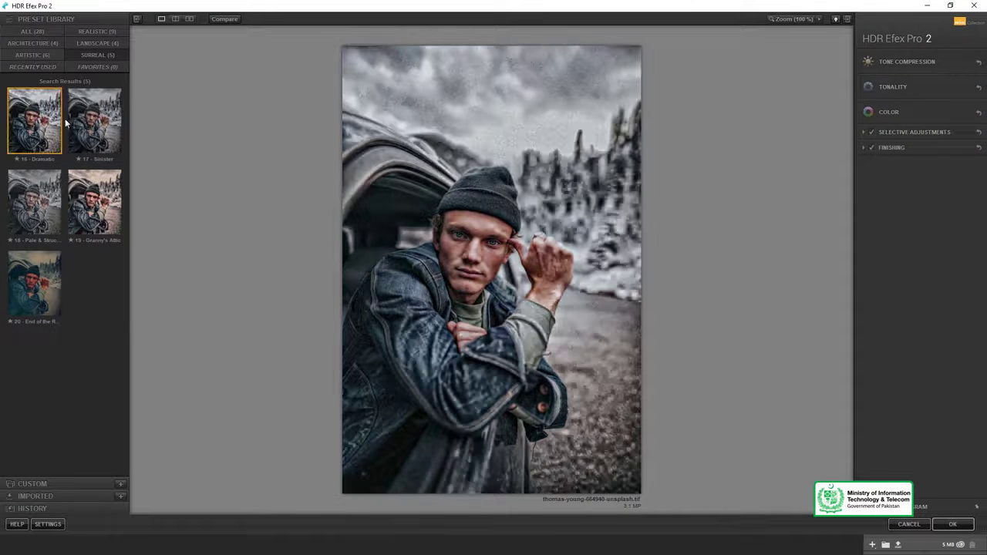
left_click(110, 122)
left_click(114, 179)
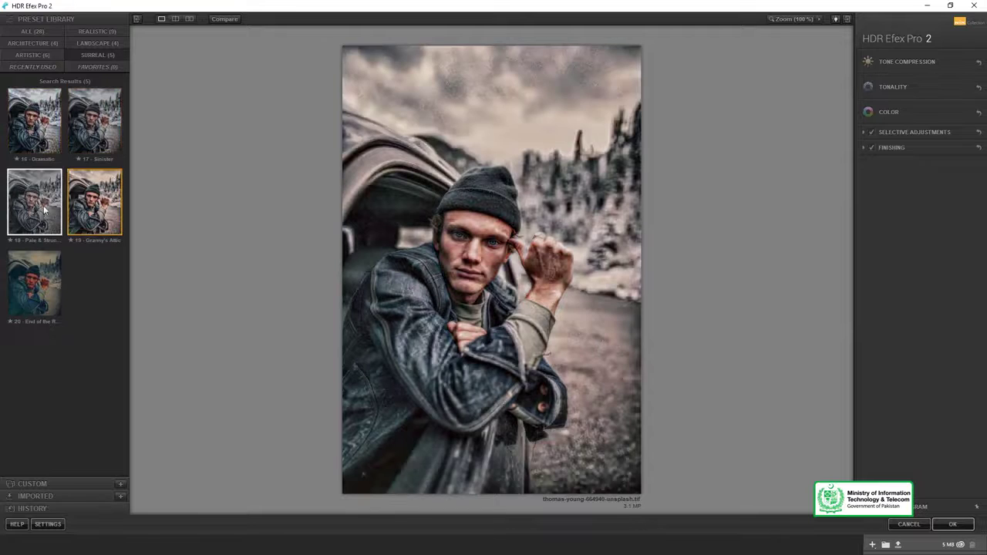
left_click(29, 214)
left_click(34, 285)
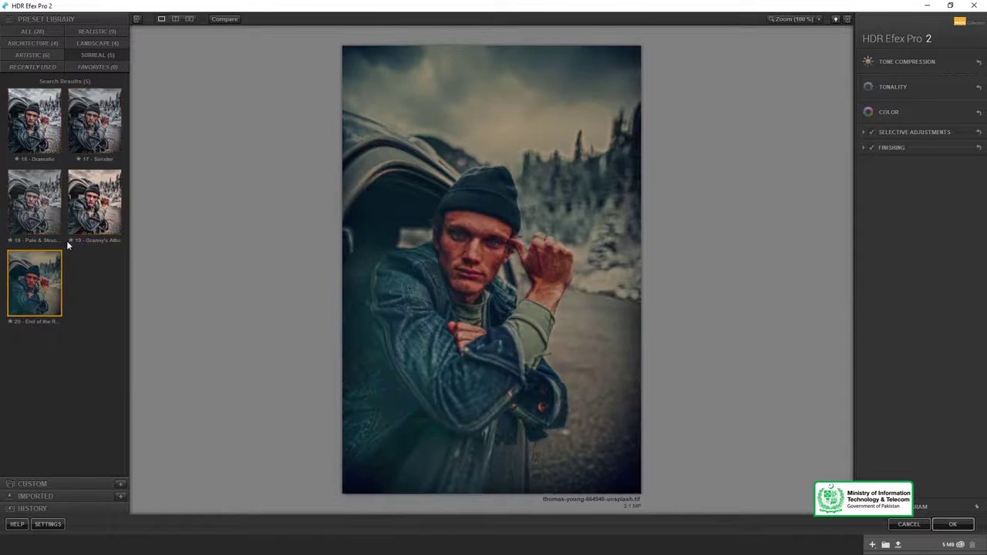
Step: Try the Granny's Attic preset and the Realistic presets Default, Deep 1, Deep 2, Detailed 2, Bright and Balanced on the portrait
left_click(92, 223)
left_click(88, 31)
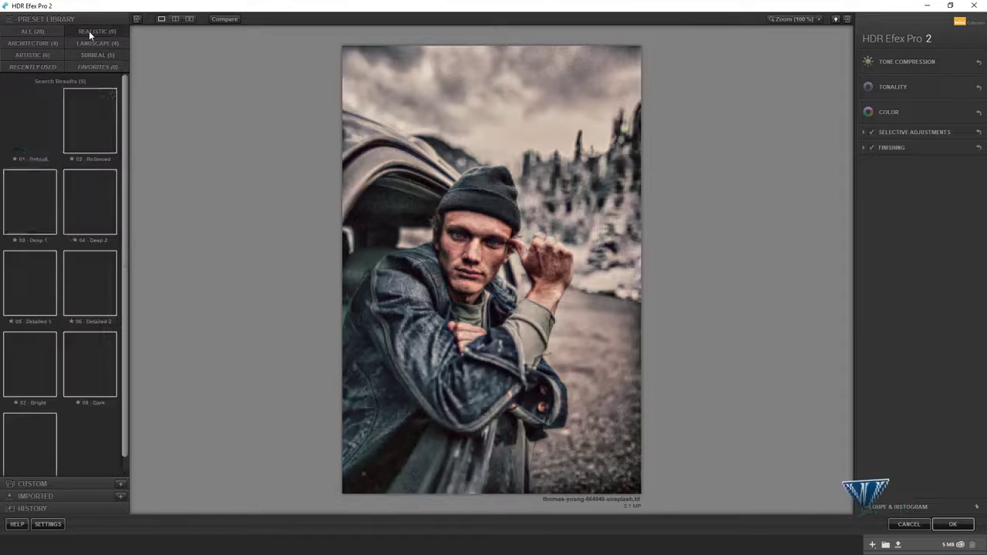
left_click(18, 118)
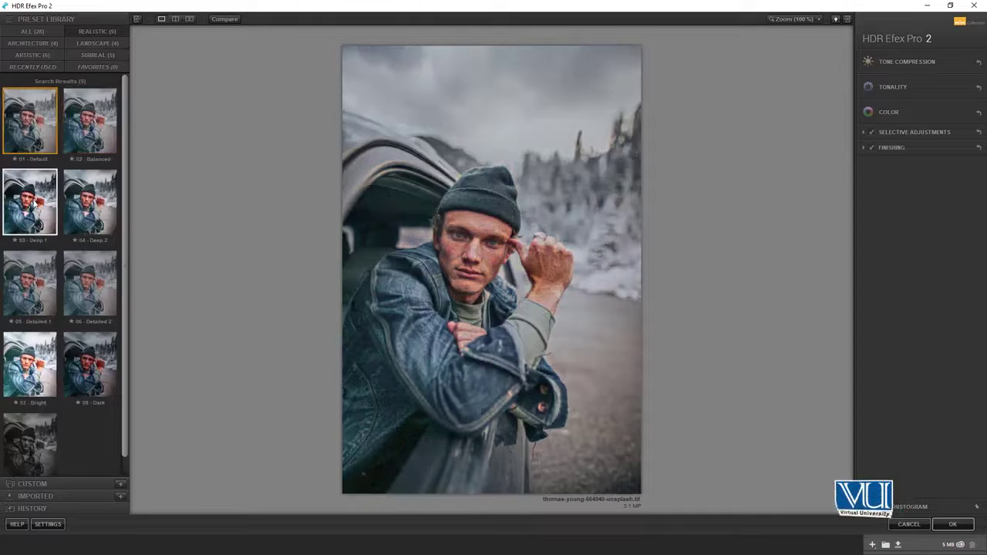
left_click(30, 202)
left_click(89, 203)
left_click(95, 267)
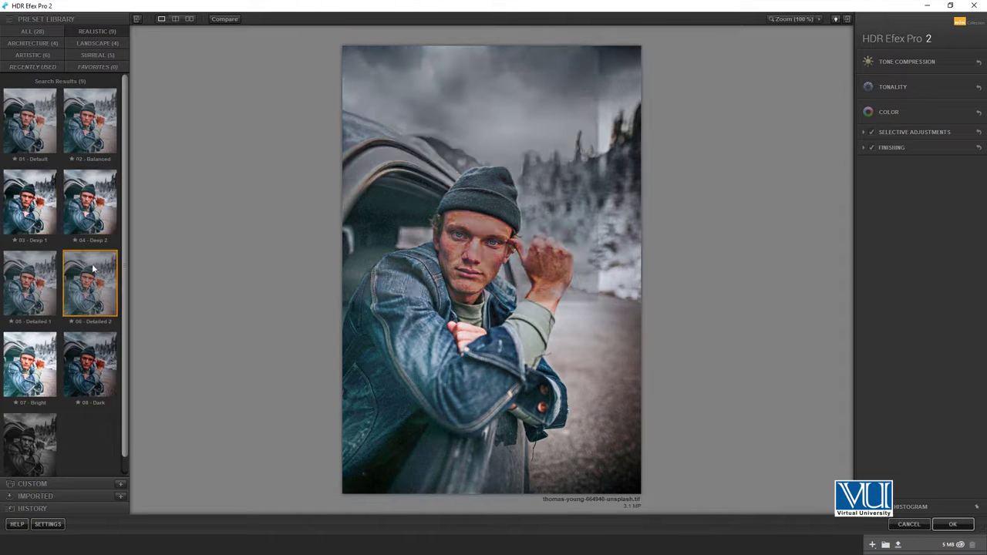
left_click(23, 207)
left_click(34, 339)
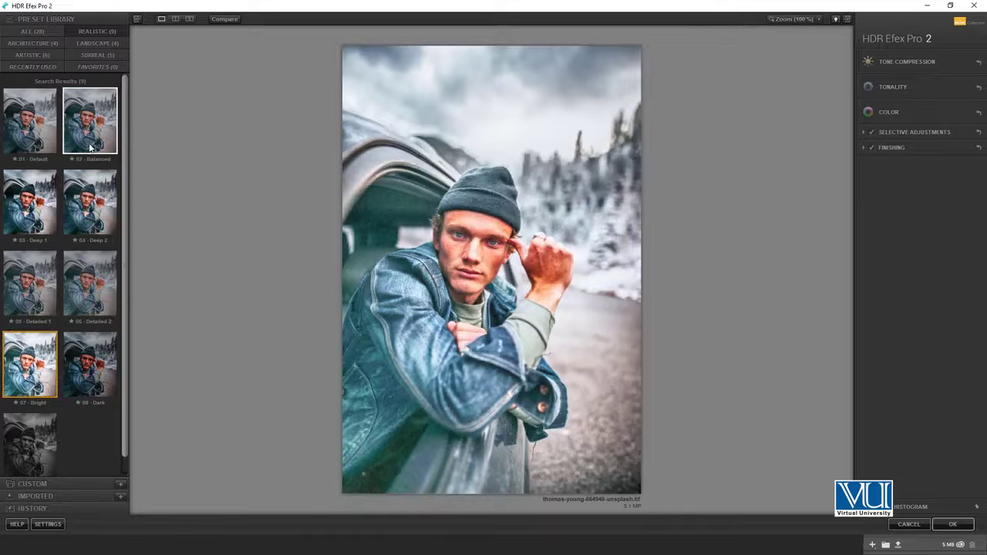
left_click(89, 147)
Step: Try the Artistic presets on the portrait, including Structurized 2, Soft Colors and preset 13
left_click(28, 58)
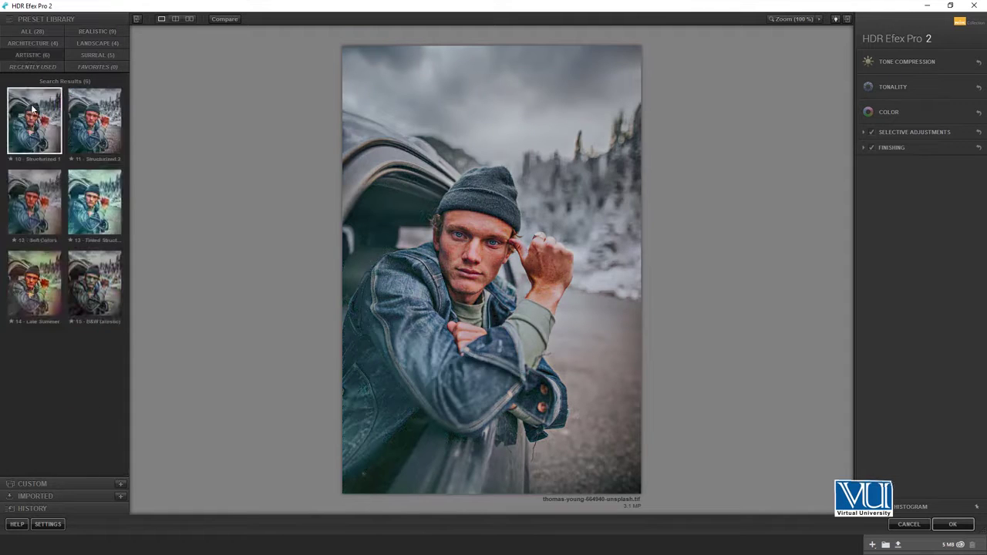
left_click(94, 119)
left_click(34, 202)
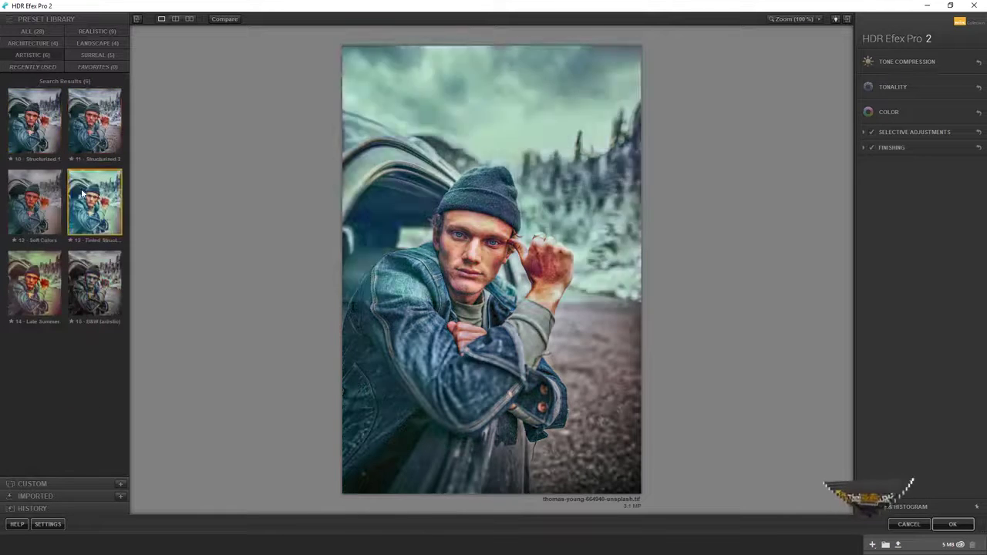
Step: Compare the Realistic presets Balanced, Deep 1 and Deep 2 on the portrait, and choose preset 05 - Detailed 1
left_click(94, 30)
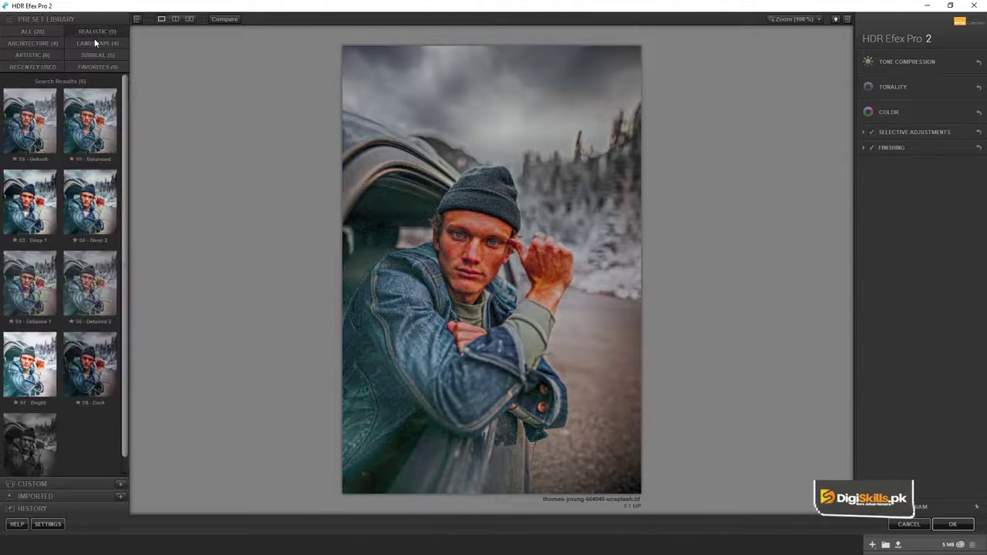
left_click(87, 116)
left_click(29, 202)
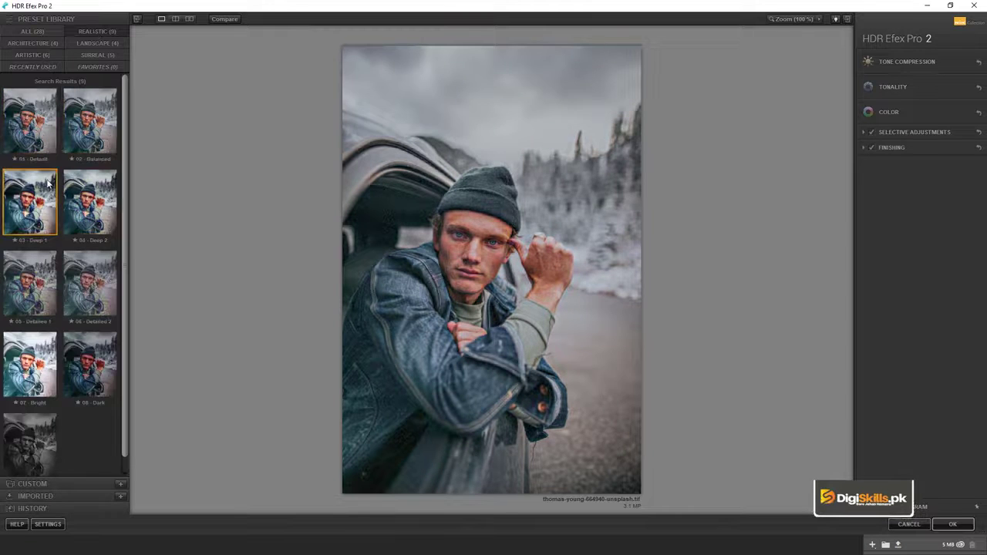
left_click(90, 202)
left_click(31, 283)
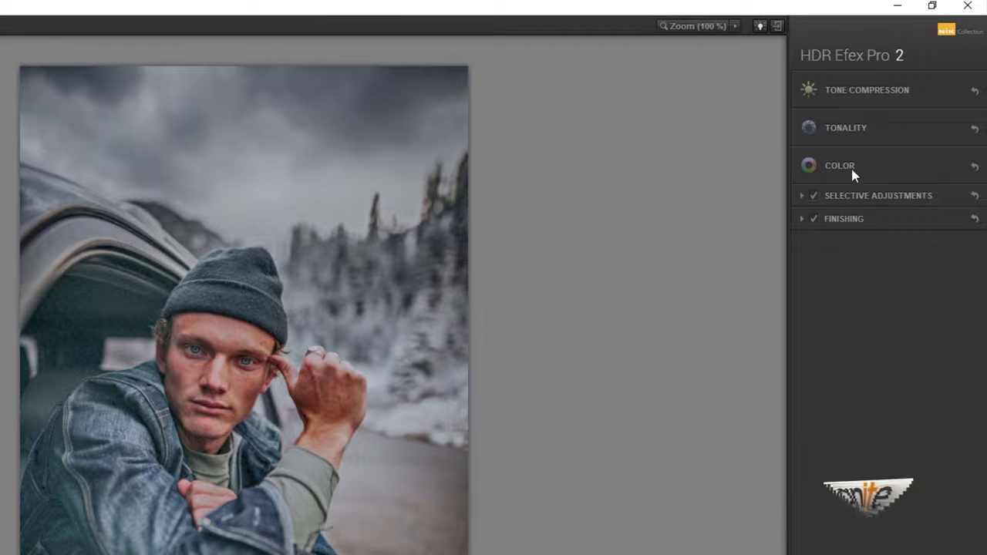
Step: Check the control point options in Selective Adjustments, and apply the HDR effect to the portrait
left_click(802, 197)
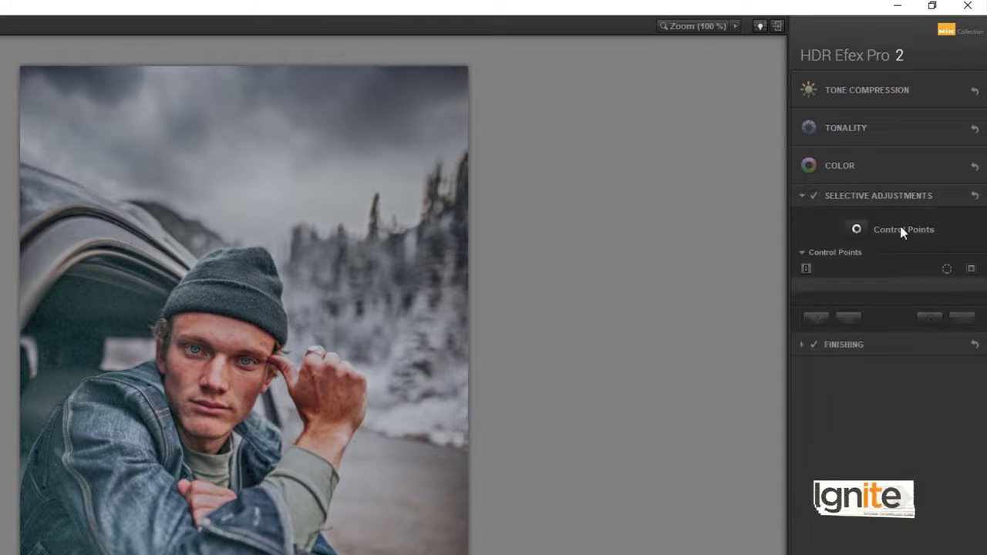
left_click(802, 196)
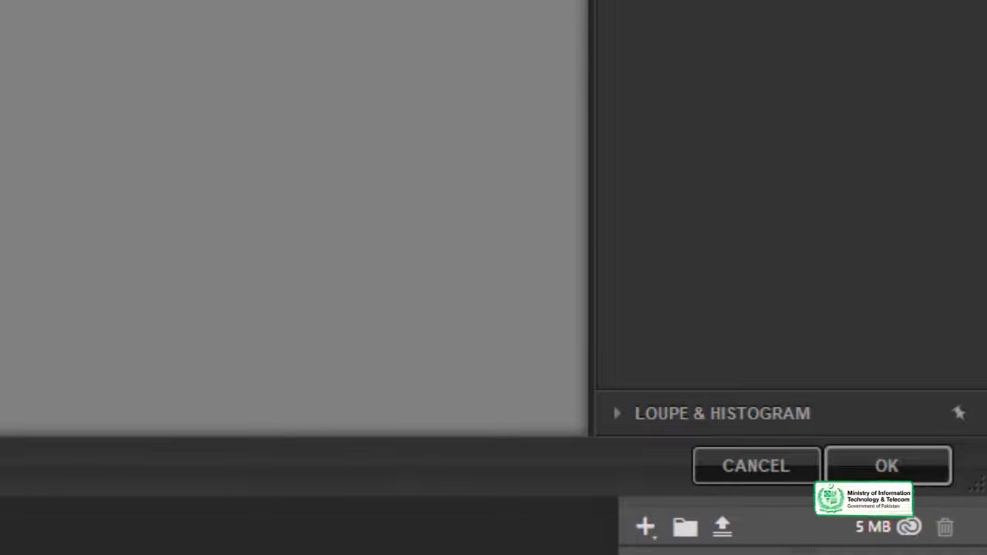
left_click(879, 465)
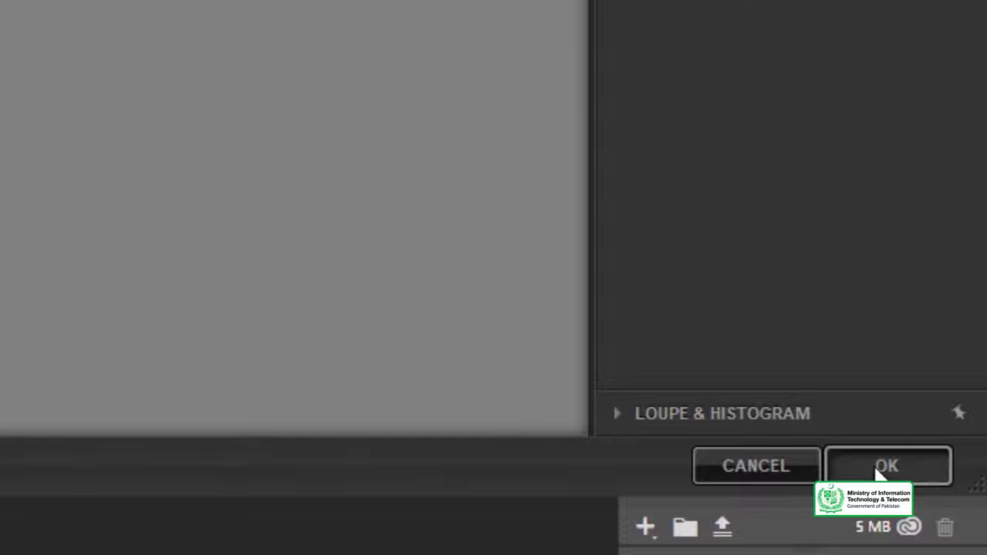